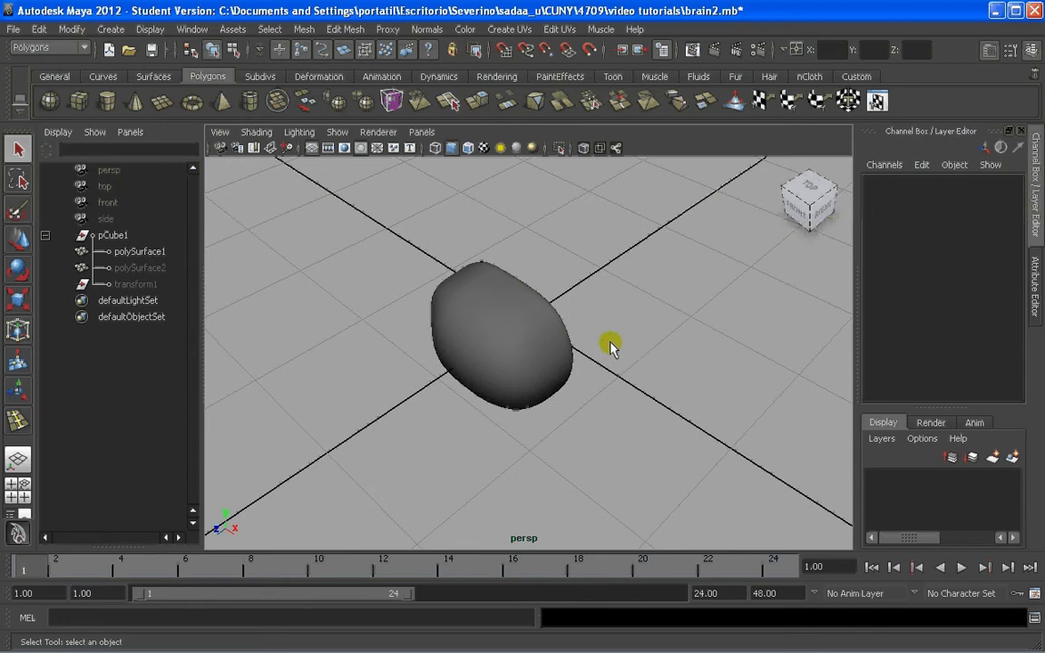
Unhide the polySurface2 half and view both halves of the brain together from several angles
{"action": "left_click_drag", "start_coordinate": [609, 346], "coordinate": [502, 323], "text": "alt"}
{"action": "left_click", "coordinate": [139, 267]}
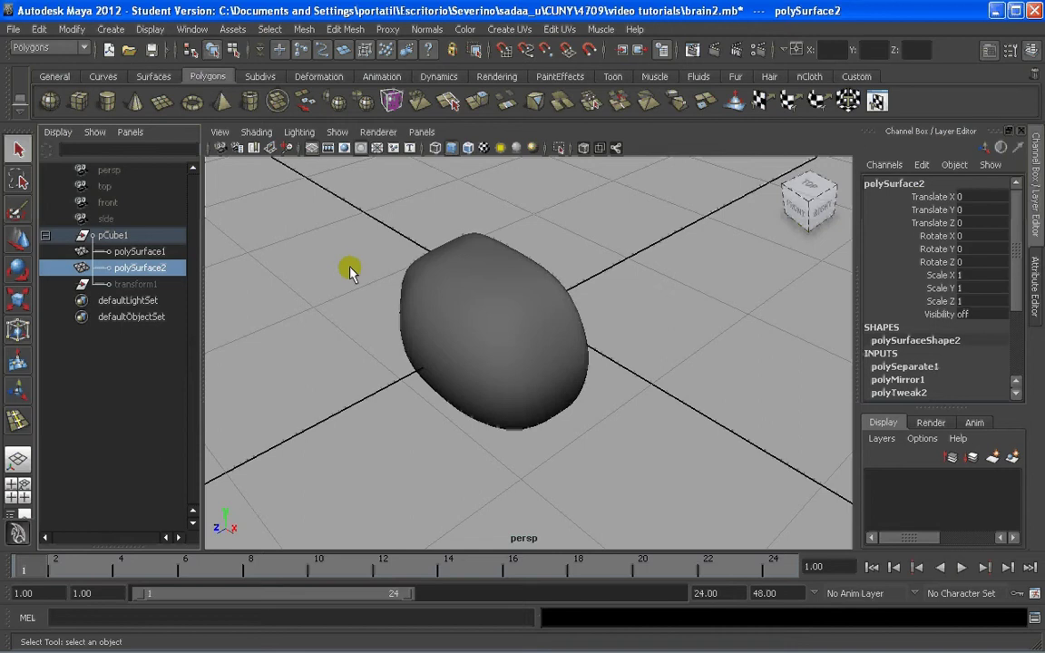
{"action": "key", "text": "shift+h"}
{"action": "scroll", "coordinate": [534, 322], "scroll_direction": "down", "scroll_amount": 5}
{"action": "left_click", "coordinate": [598, 371]}
{"action": "left_click_drag", "start_coordinate": [598, 374], "coordinate": [532, 350], "text": "alt"}
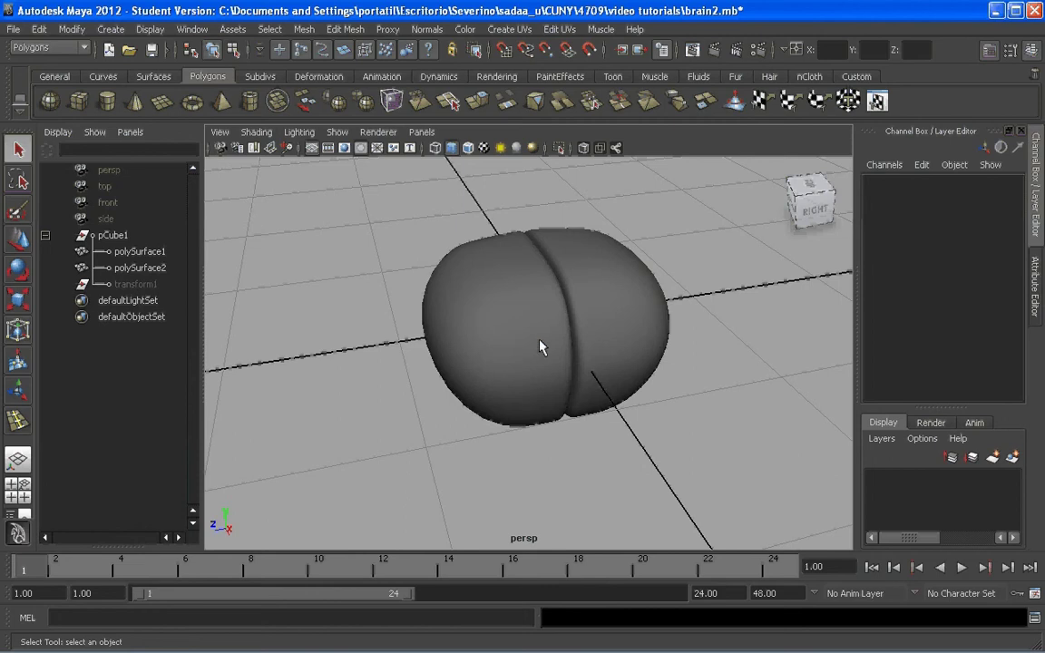
{"action": "left_click_drag", "start_coordinate": [513, 345], "coordinate": [478, 396], "text": "alt"}
{"action": "left_click_drag", "start_coordinate": [564, 372], "coordinate": [561, 364], "text": "alt"}
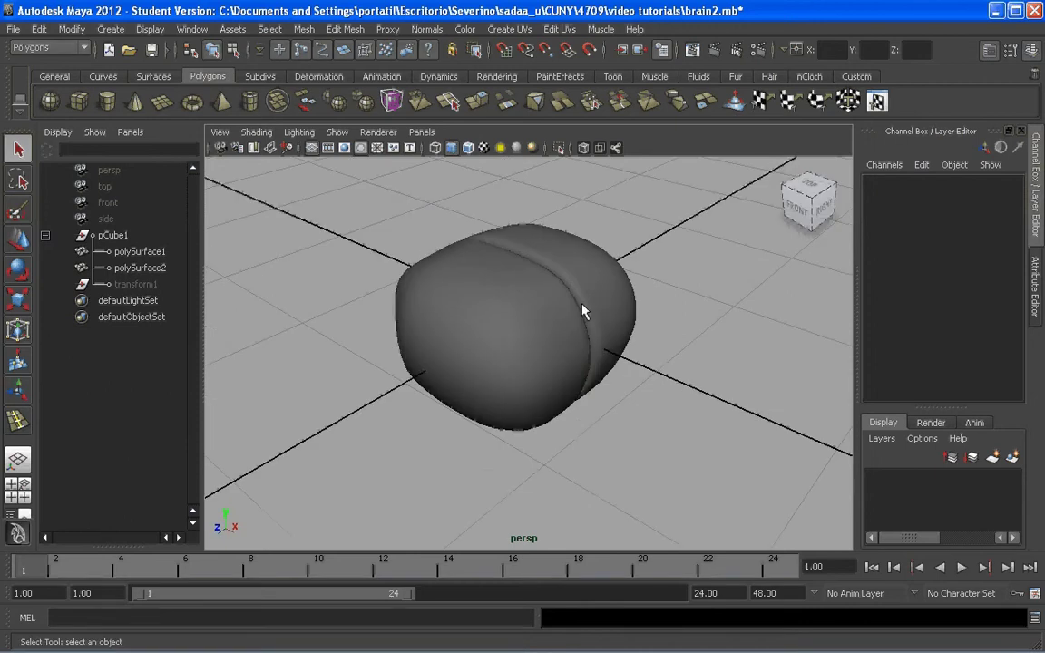
{"action": "left_click_drag", "start_coordinate": [583, 304], "coordinate": [550, 340], "text": "alt"}
{"action": "left_click", "coordinate": [338, 366]}
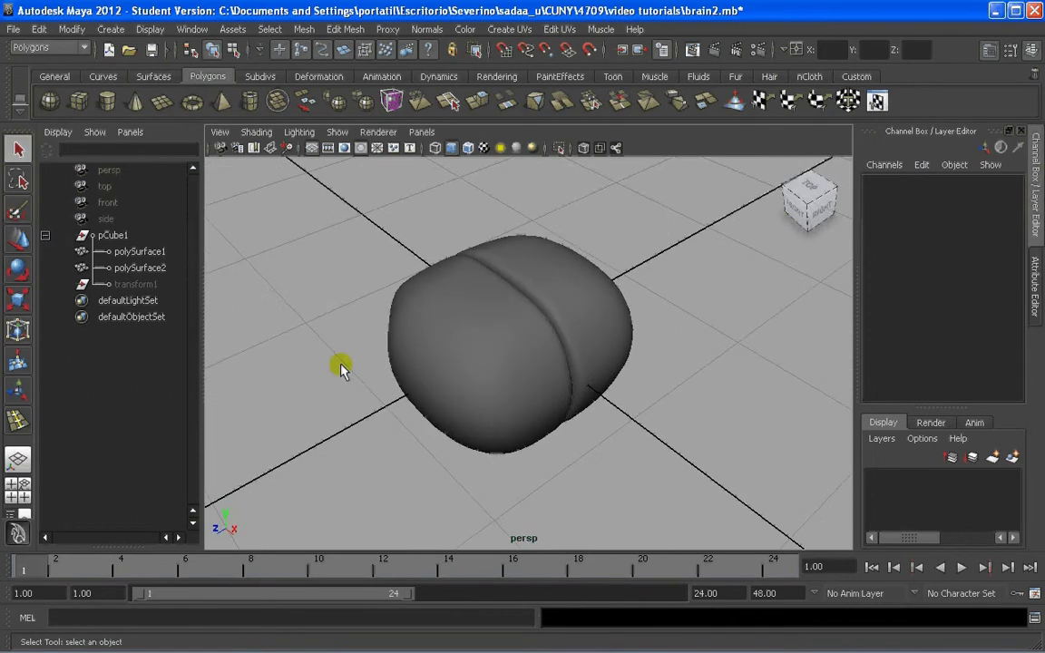
Hide the polySurface2 half of the brain
{"action": "left_click", "coordinate": [518, 227]}
{"action": "left_click", "coordinate": [289, 335]}
{"action": "left_click_drag", "start_coordinate": [488, 338], "coordinate": [462, 354], "text": "alt"}
{"action": "left_click", "coordinate": [141, 268]}
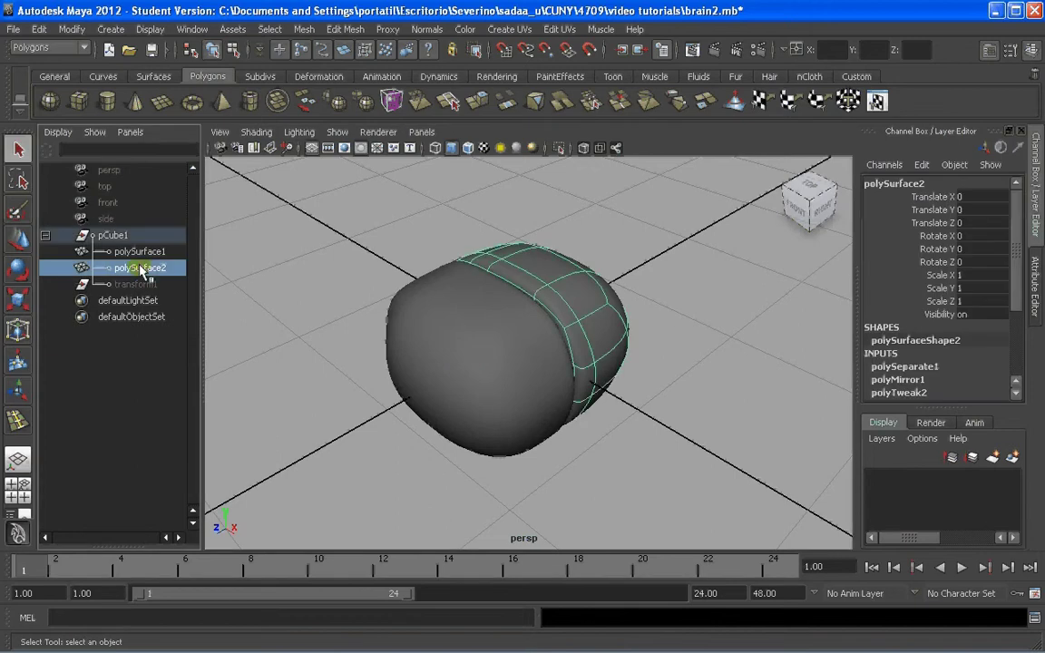
{"action": "key", "text": "ctrl+h"}
Select the polySurface1 half and compare it with the brain-1 reference image
{"action": "left_click", "coordinate": [499, 409]}
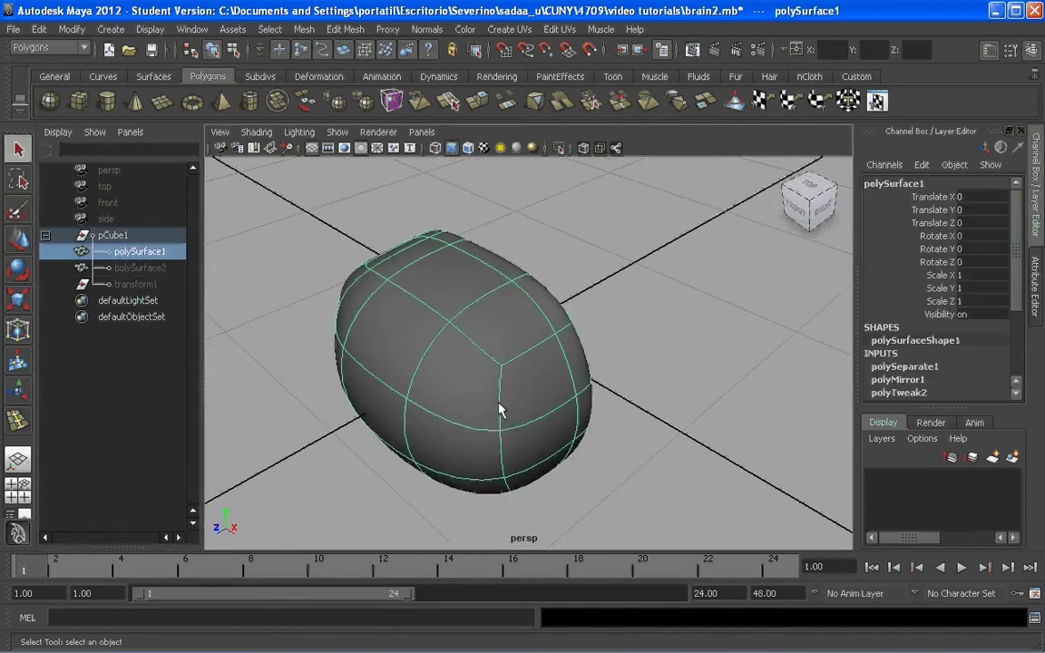
{"action": "left_click_drag", "start_coordinate": [495, 405], "coordinate": [596, 356], "text": "alt"}
{"action": "key", "text": "alt+Tab"}
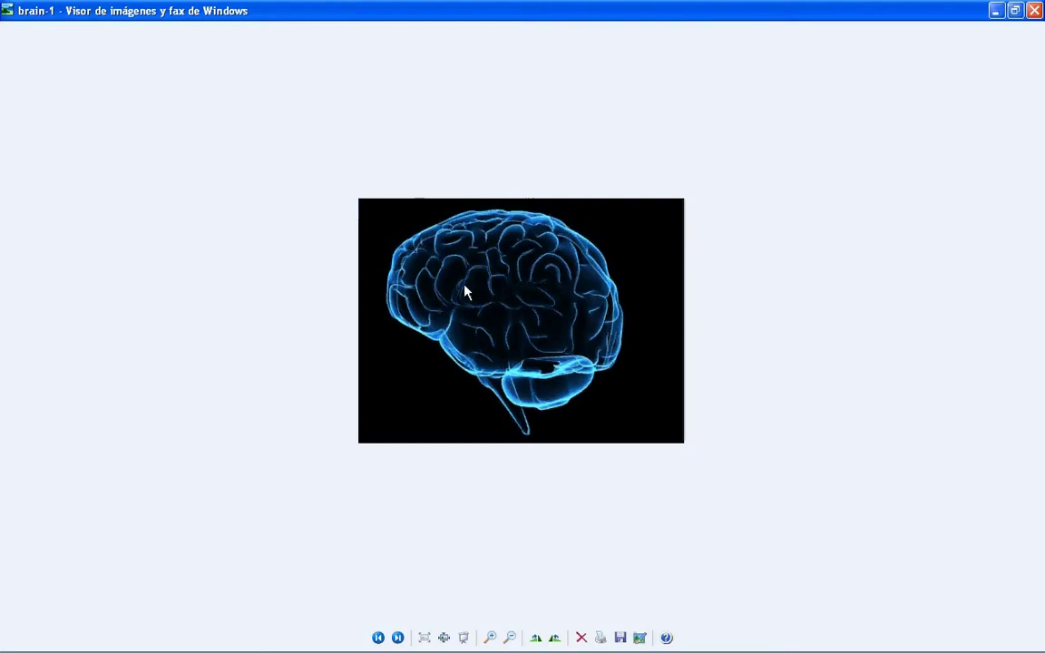
{"action": "key", "text": "alt+Tab"}
{"action": "left_click_drag", "start_coordinate": [550, 379], "coordinate": [499, 350], "text": "alt"}
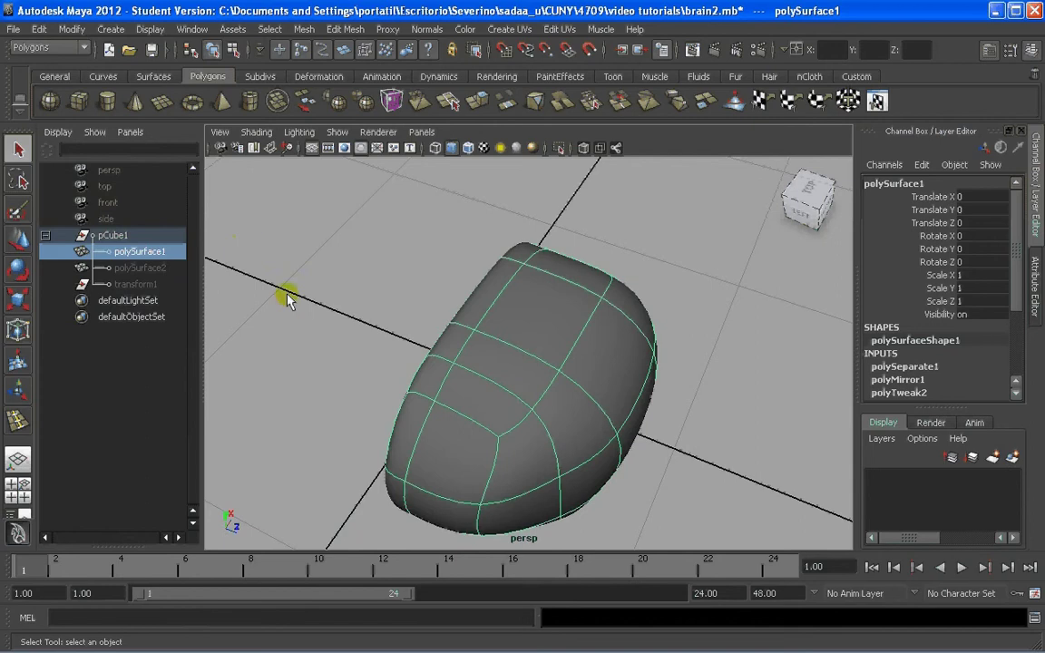
Change the layout to a single perspective view without the Outliner, framing the whole brain half
{"action": "left_click", "coordinate": [19, 461]}
{"action": "left_click_drag", "start_coordinate": [401, 373], "coordinate": [544, 427], "text": "alt"}
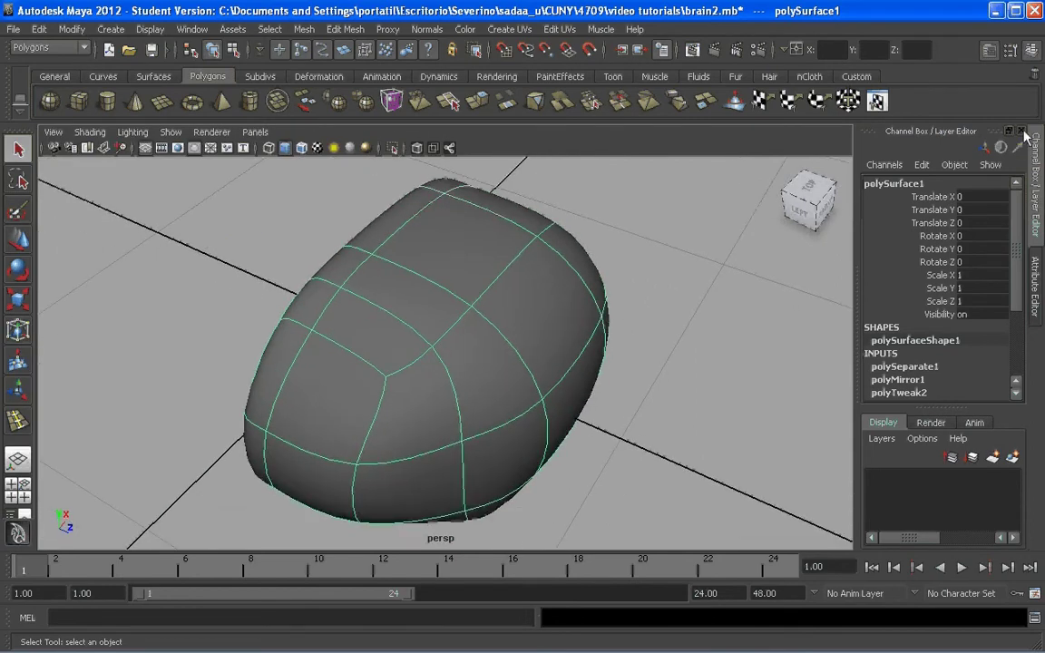
{"action": "left_click_drag", "start_coordinate": [1025, 136], "coordinate": [637, 319], "text": "alt"}
{"action": "right_click_drag", "start_coordinate": [637, 320], "coordinate": [499, 352], "text": "alt"}
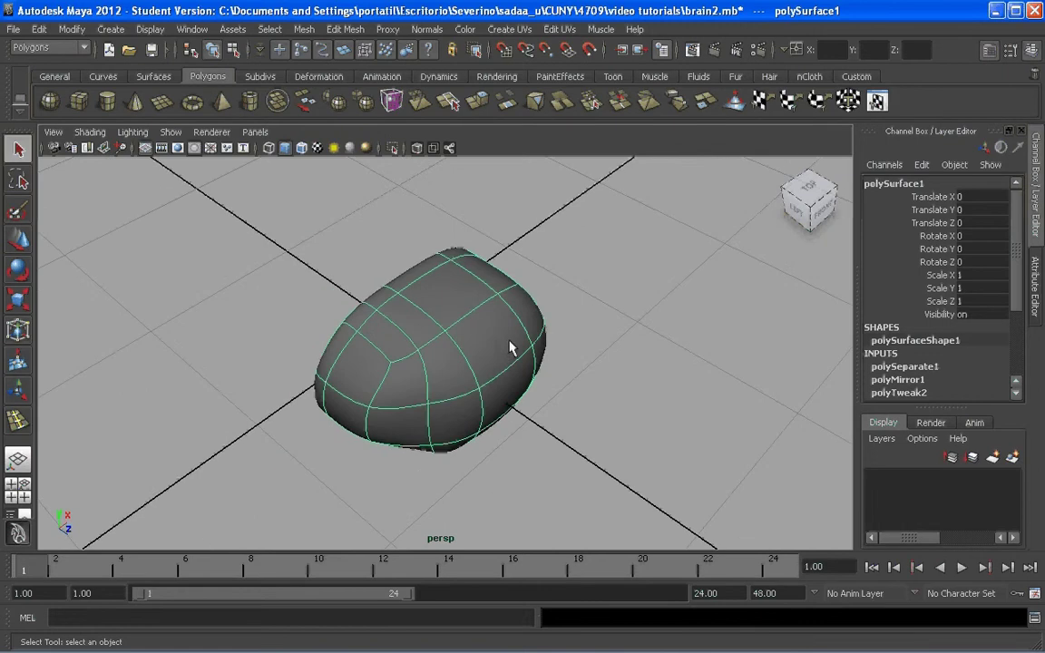
Smooth the polySurface1 mesh with exponential divisions at 3 division levels
{"action": "left_click", "coordinate": [345, 29]}
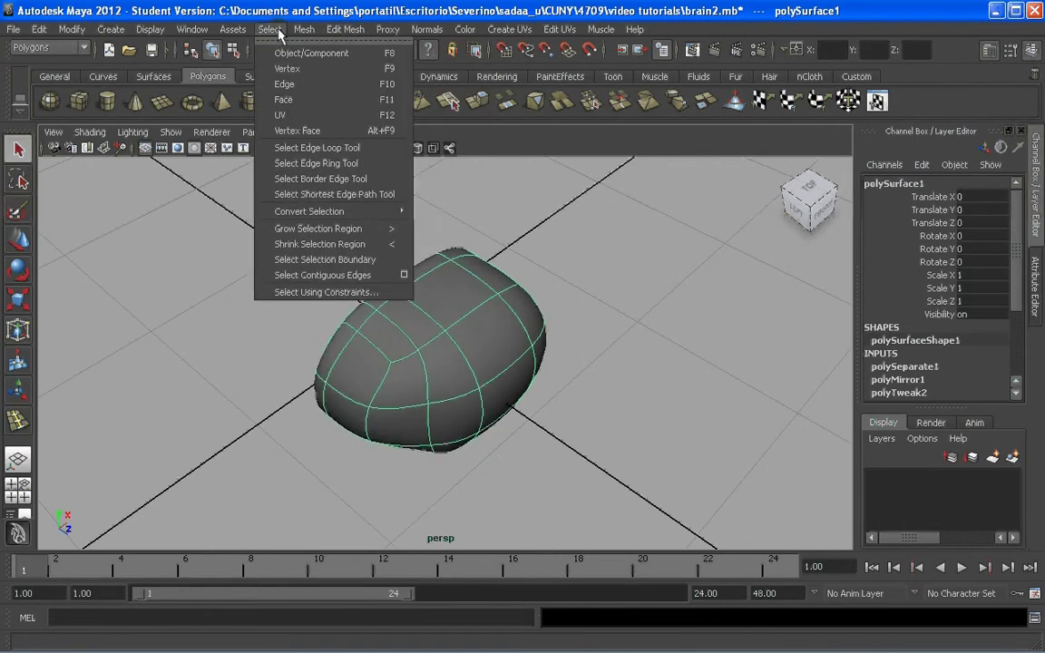
{"action": "mouse_move", "coordinate": [301, 31]}
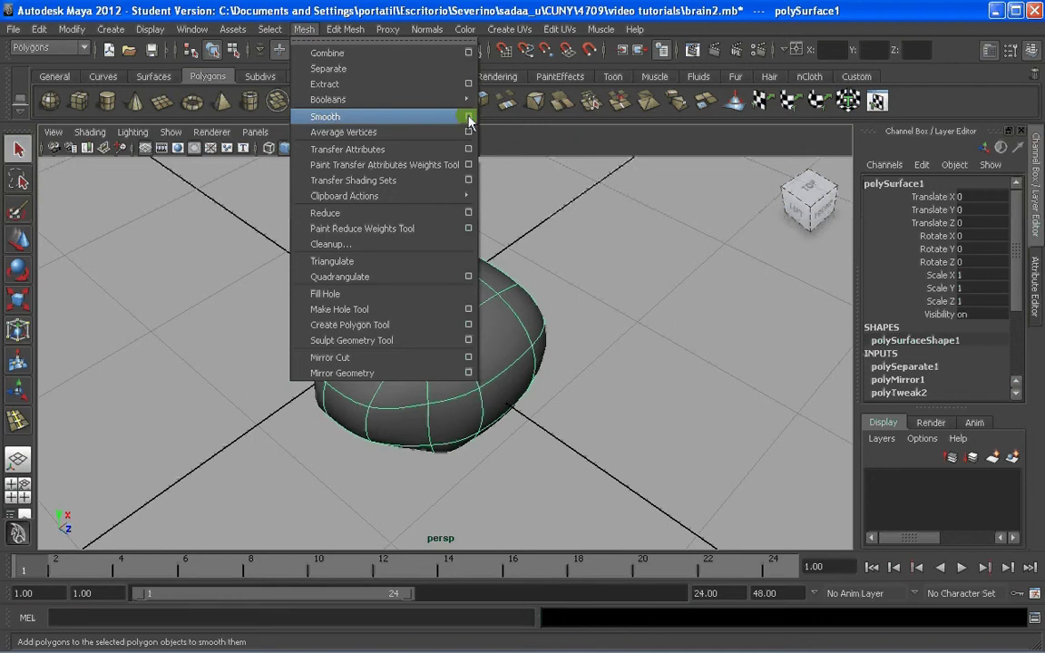
{"action": "left_click", "coordinate": [469, 118]}
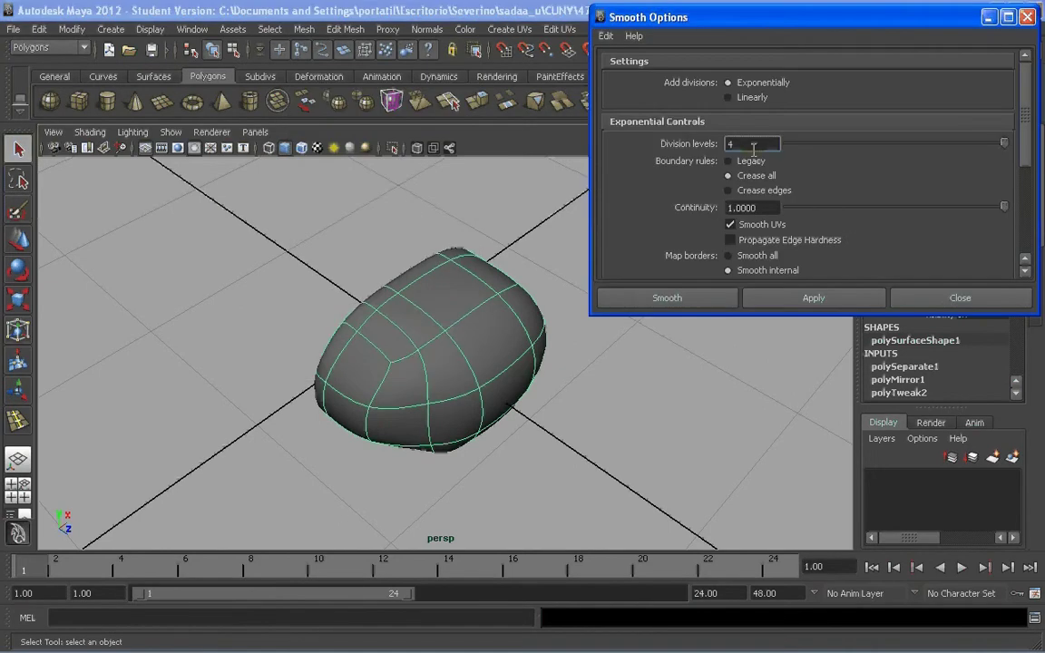
{"action": "left_click_drag", "start_coordinate": [999, 146], "coordinate": [931, 144]}
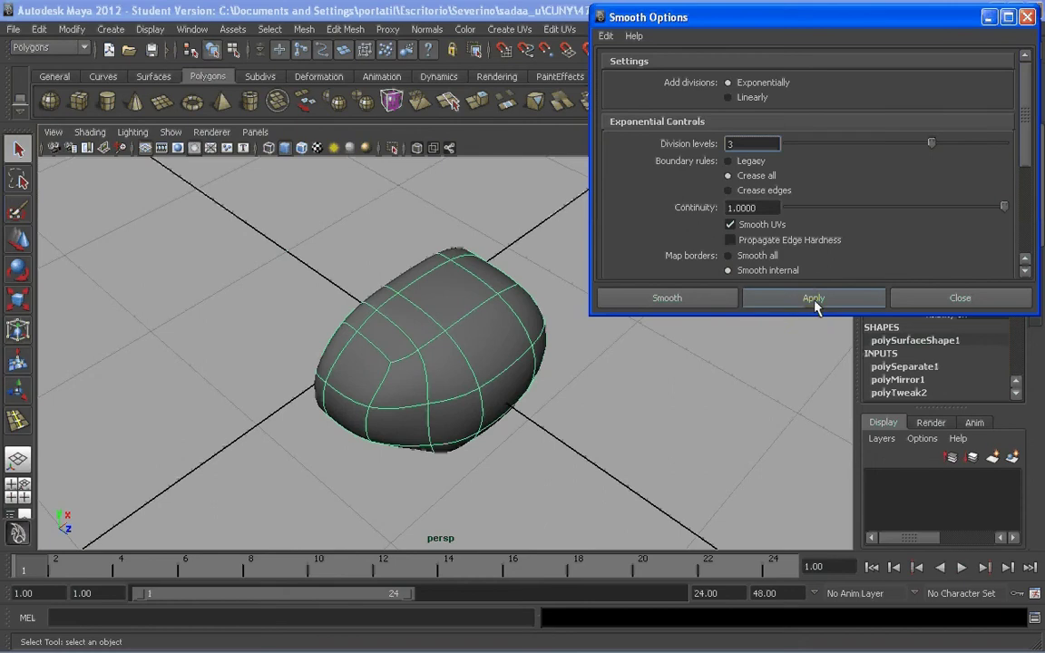
{"action": "left_click", "coordinate": [667, 298]}
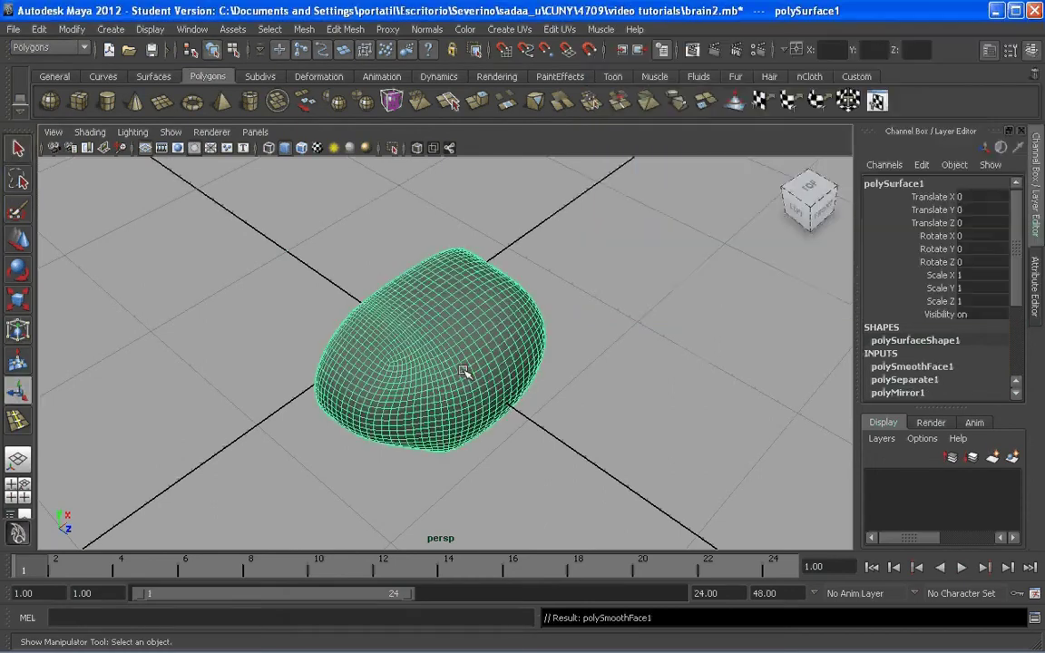
Activate the Paint Selection Tool with its settings open and set the smoothed mesh to face selection
{"action": "left_click_drag", "start_coordinate": [466, 369], "coordinate": [410, 367], "text": "alt"}
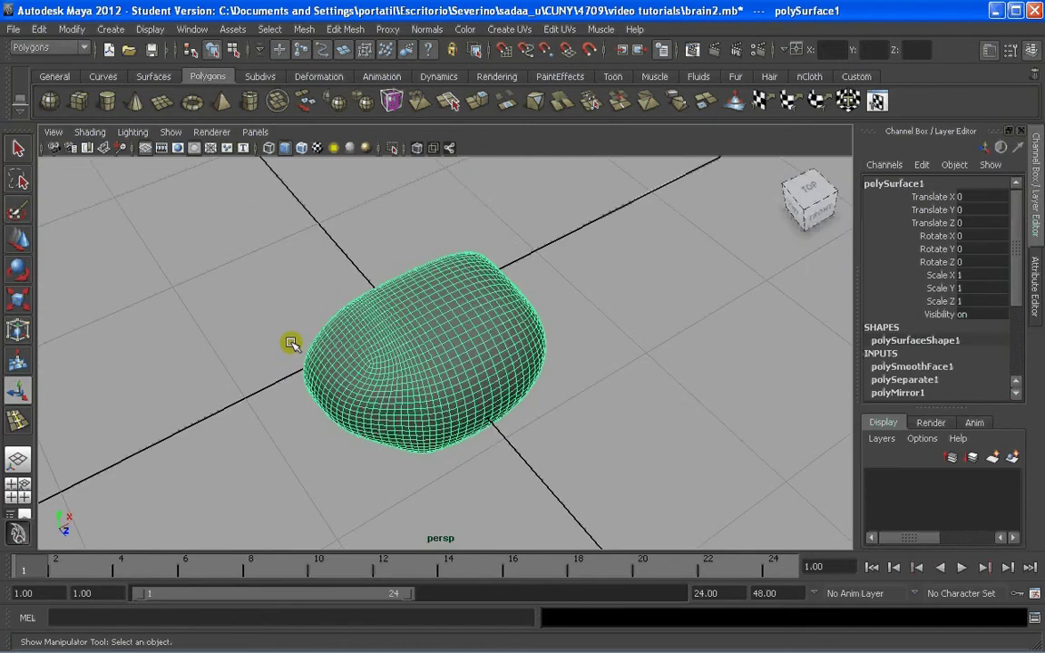
{"action": "right_click_drag", "start_coordinate": [298, 343], "coordinate": [345, 342], "text": "alt"}
{"action": "left_click_drag", "start_coordinate": [344, 342], "coordinate": [436, 349], "text": "alt"}
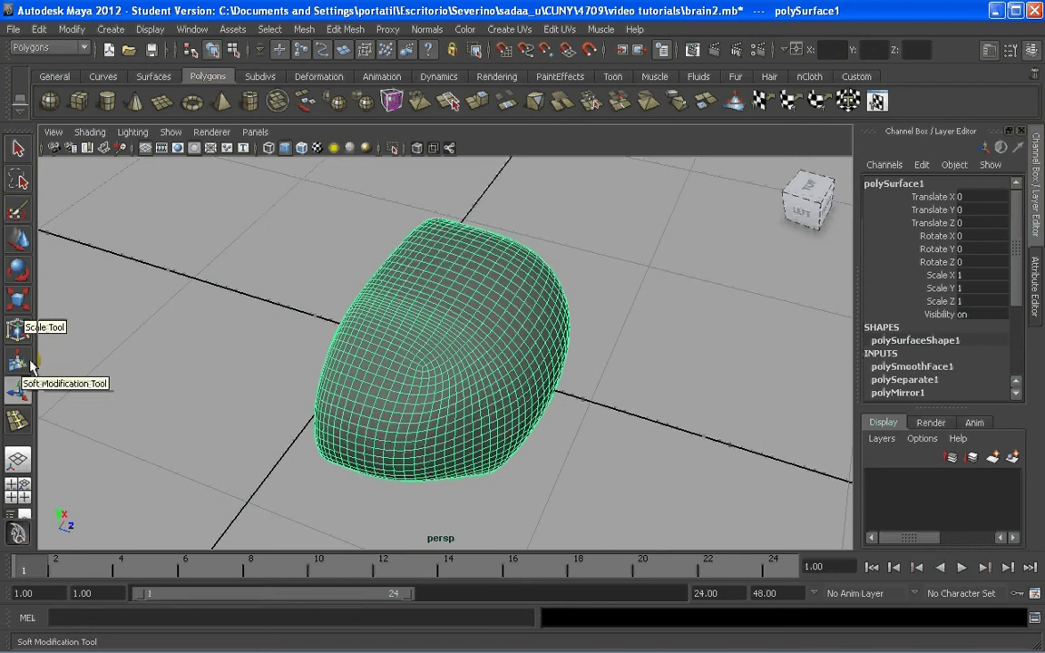
{"action": "left_click", "coordinate": [304, 29]}
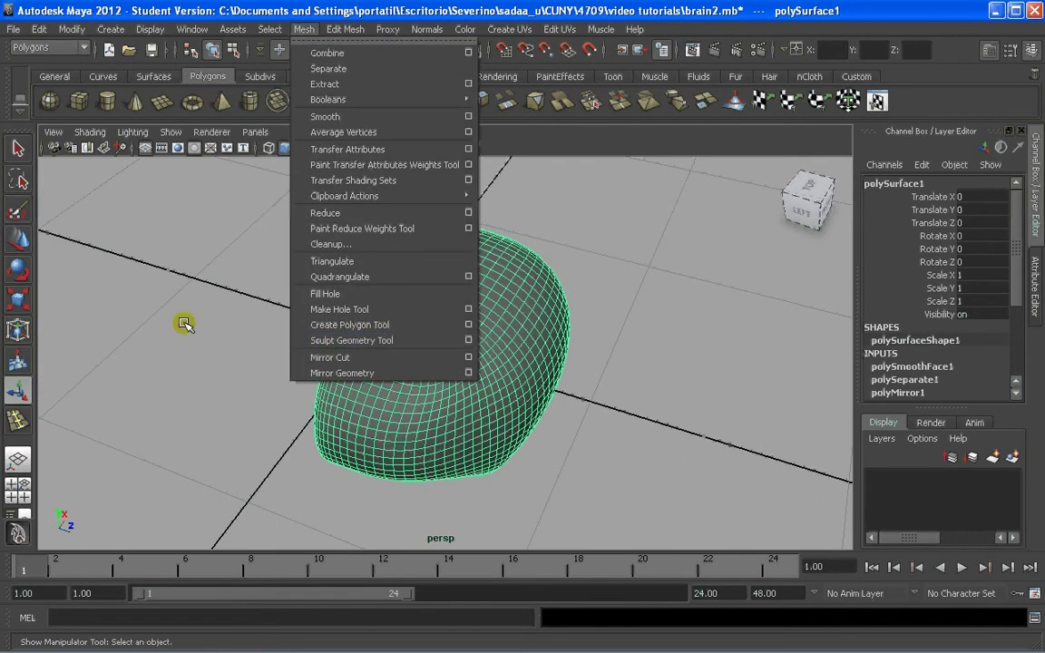
{"action": "left_click", "coordinate": [19, 211]}
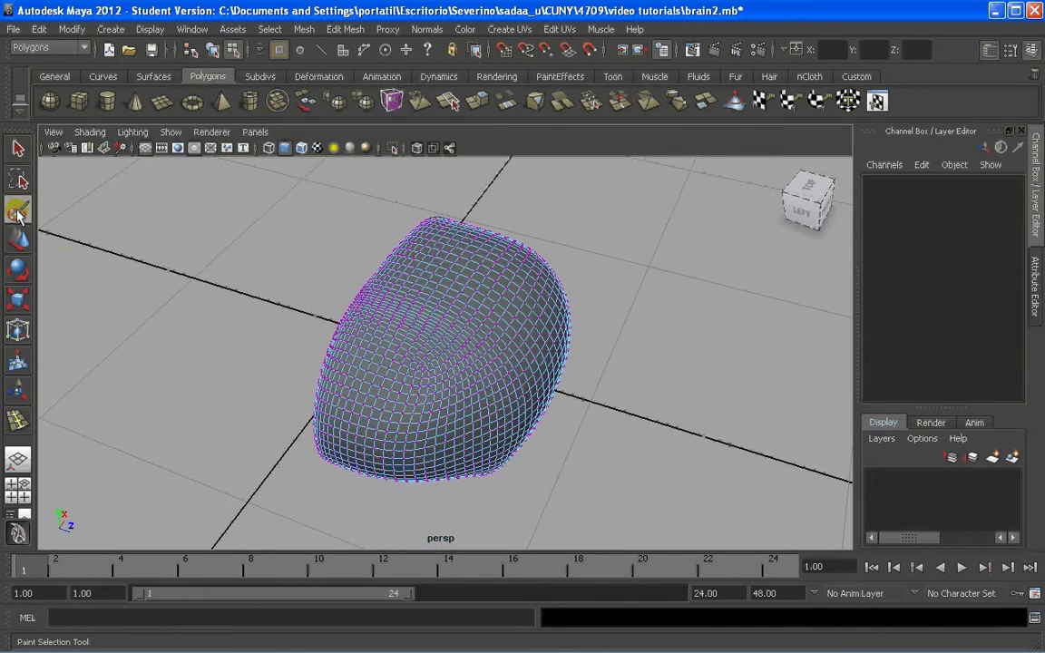
{"action": "double_click", "coordinate": [19, 211]}
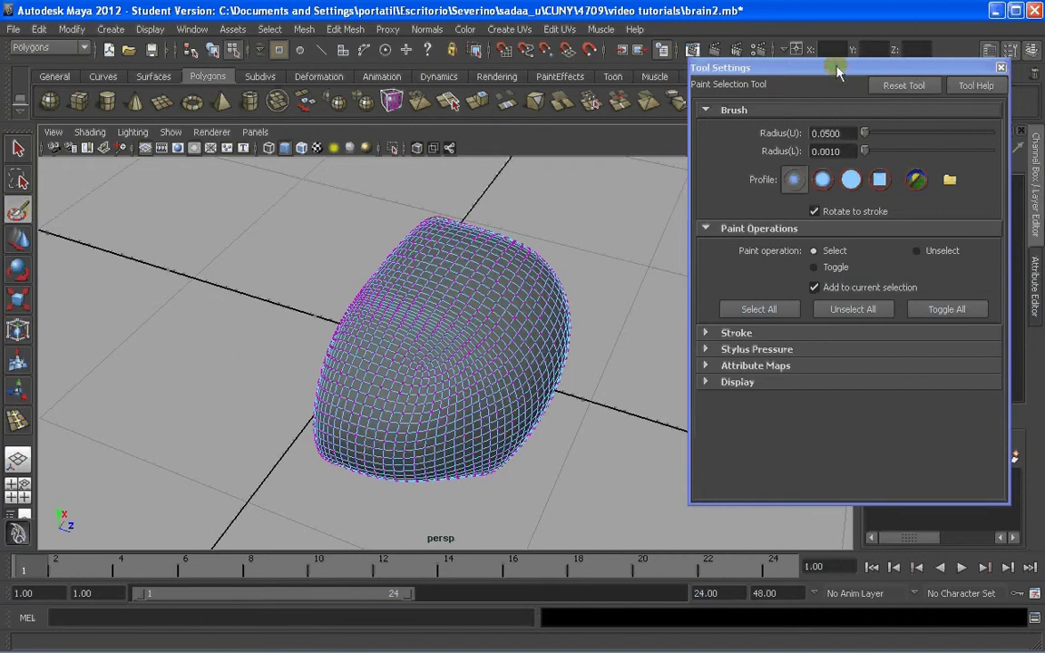
{"action": "left_click_drag", "start_coordinate": [837, 72], "coordinate": [858, 81]}
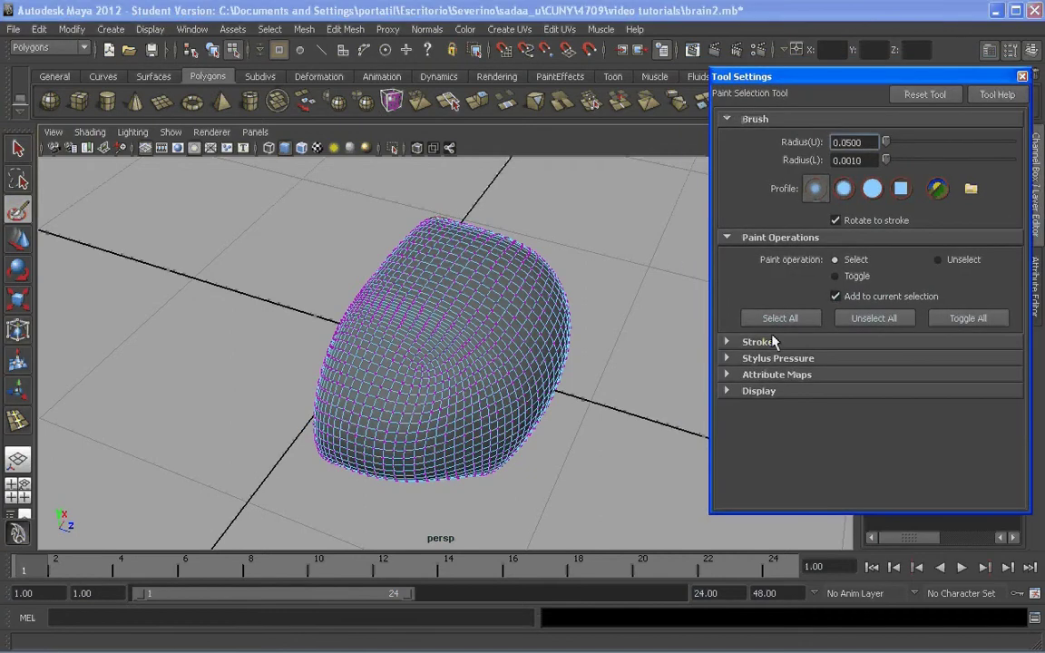
{"action": "left_click_drag", "start_coordinate": [800, 513], "coordinate": [800, 555]}
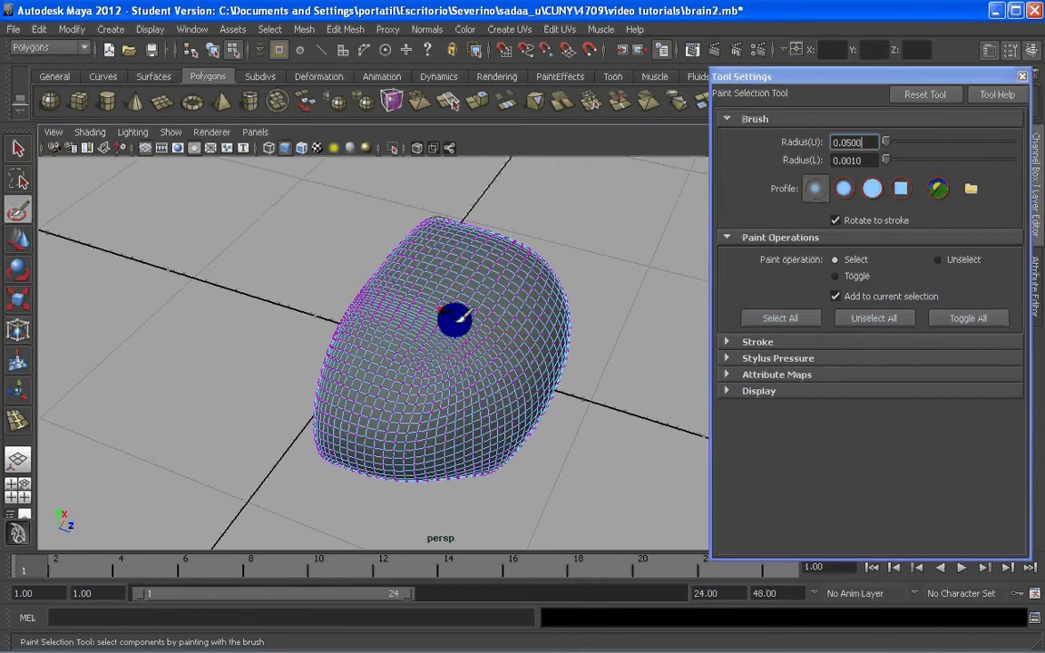
{"action": "right_click_drag", "start_coordinate": [453, 320], "coordinate": [524, 300]}
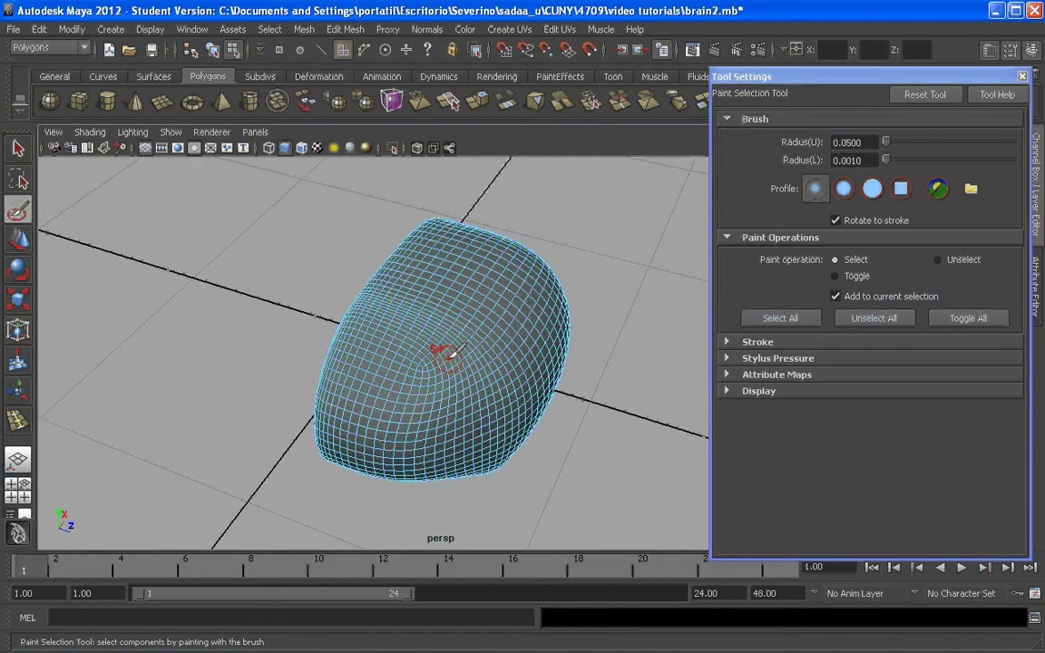
Check that the Keep Faces Together option is enabled for mesh editing
{"action": "scroll", "coordinate": [449, 356], "scroll_direction": "down", "scroll_amount": 2}
{"action": "mouse_move", "coordinate": [465, 357]}
{"action": "left_mouse_down", "text": "alt"}
{"action": "mouse_move", "coordinate": [443, 354]}
{"action": "mouse_move", "coordinate": [476, 345]}
{"action": "mouse_move", "coordinate": [435, 307]}
{"action": "left_mouse_up", "text": "alt"}
{"action": "scroll", "coordinate": [431, 353], "scroll_direction": "up", "scroll_amount": 4}
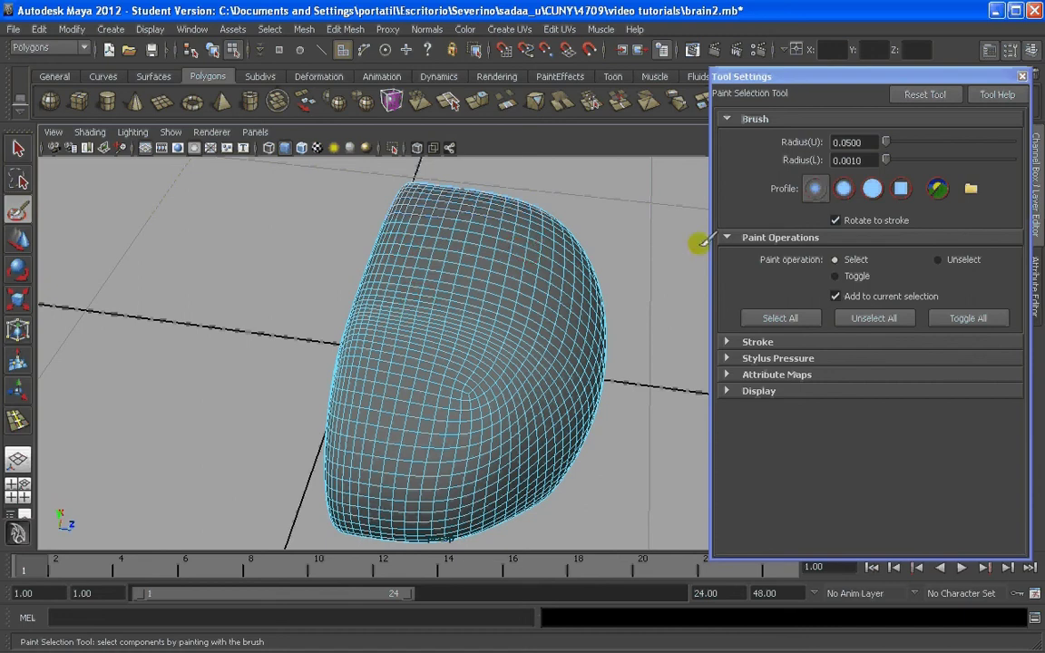
{"action": "left_click", "coordinate": [348, 30]}
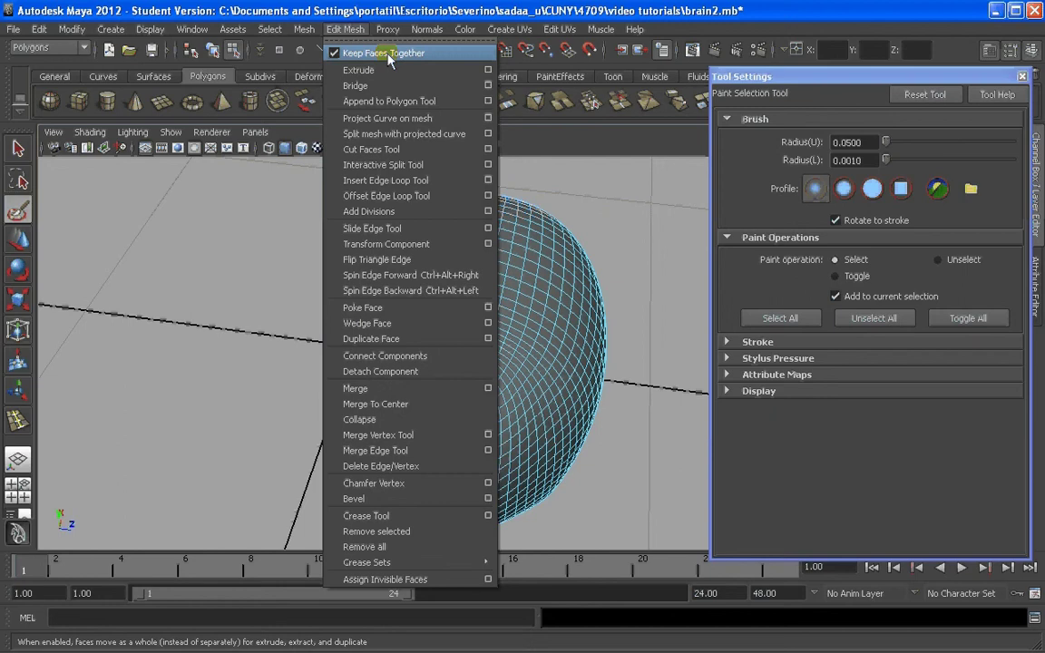
{"action": "left_click", "coordinate": [226, 291]}
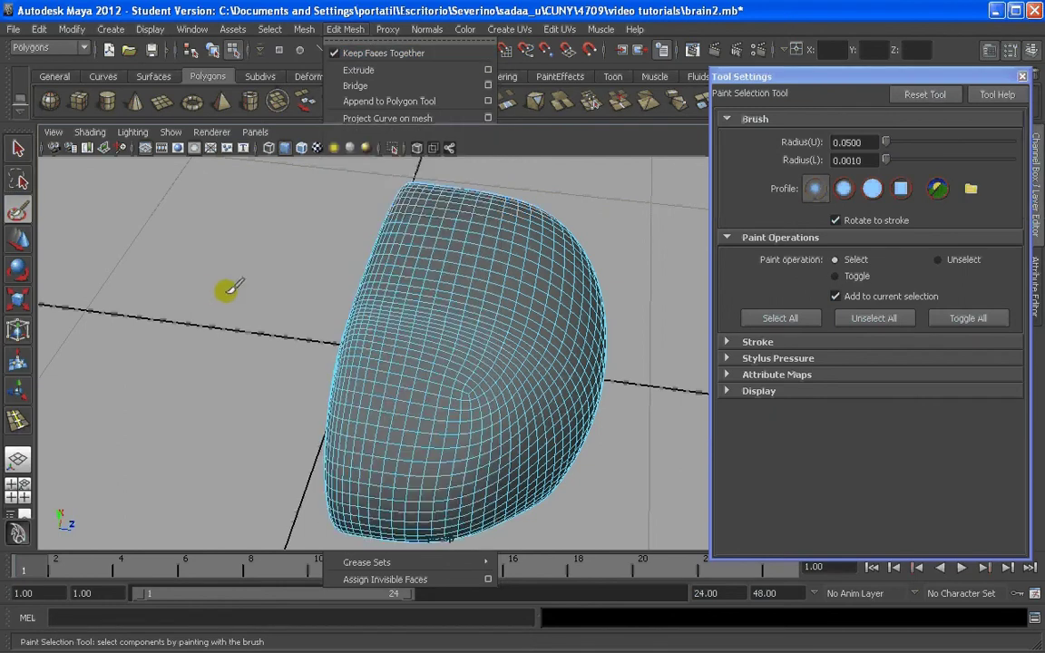
Close the brain-1 reference image, examine the folds in wet_brain from the images folder, and return to Maya
{"action": "left_click_drag", "start_coordinate": [254, 268], "coordinate": [284, 270], "text": "alt"}
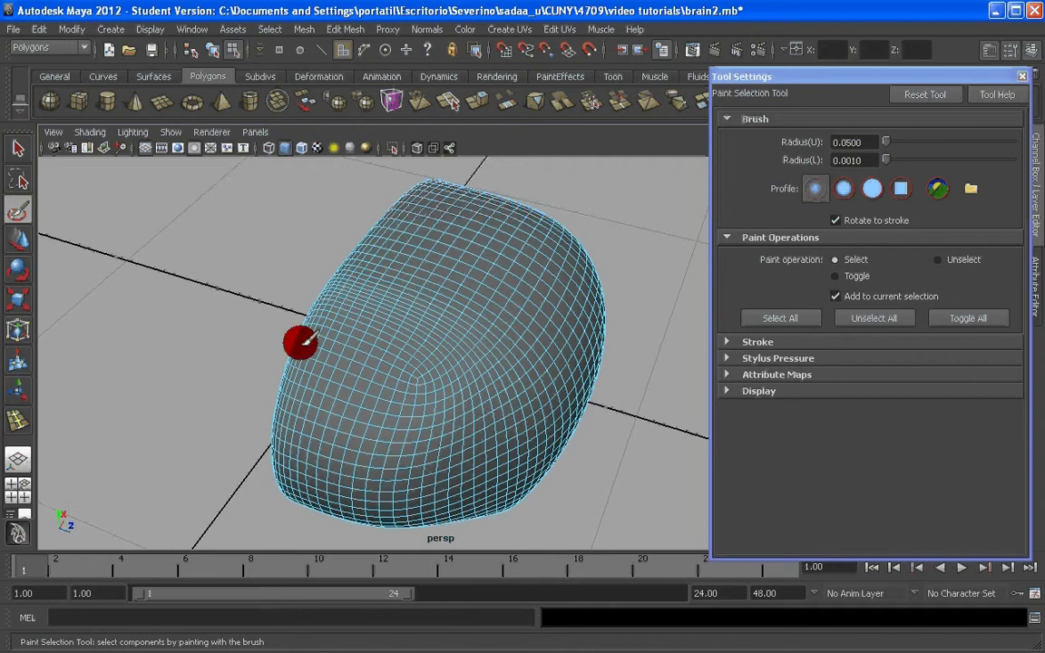
{"action": "left_click_drag", "start_coordinate": [301, 343], "coordinate": [309, 349], "text": "alt"}
{"action": "key", "text": "alt+Tab"}
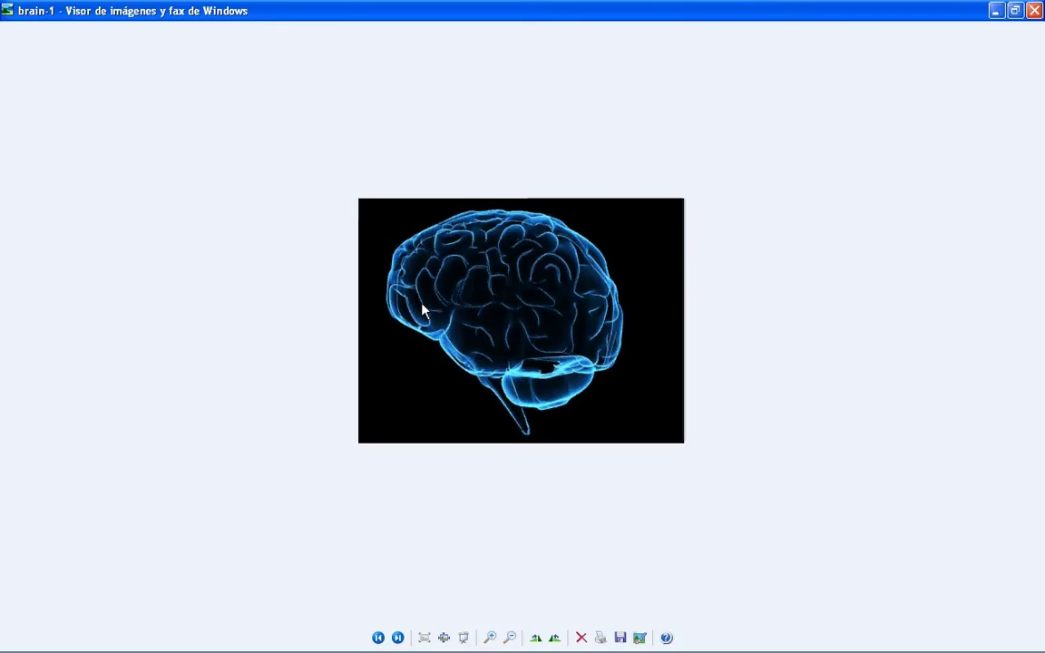
{"action": "left_click", "coordinate": [1035, 13]}
{"action": "key", "text": "alt+Tab"}
{"action": "double_click", "coordinate": [258, 129]}
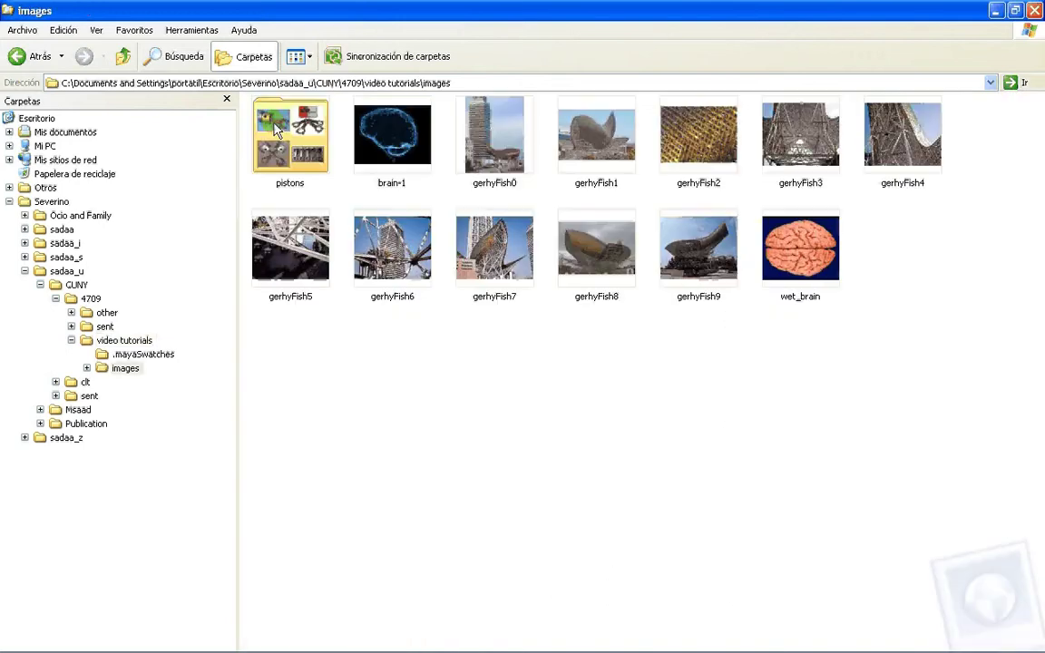
{"action": "right_click", "coordinate": [812, 242]}
{"action": "left_click", "coordinate": [817, 242]}
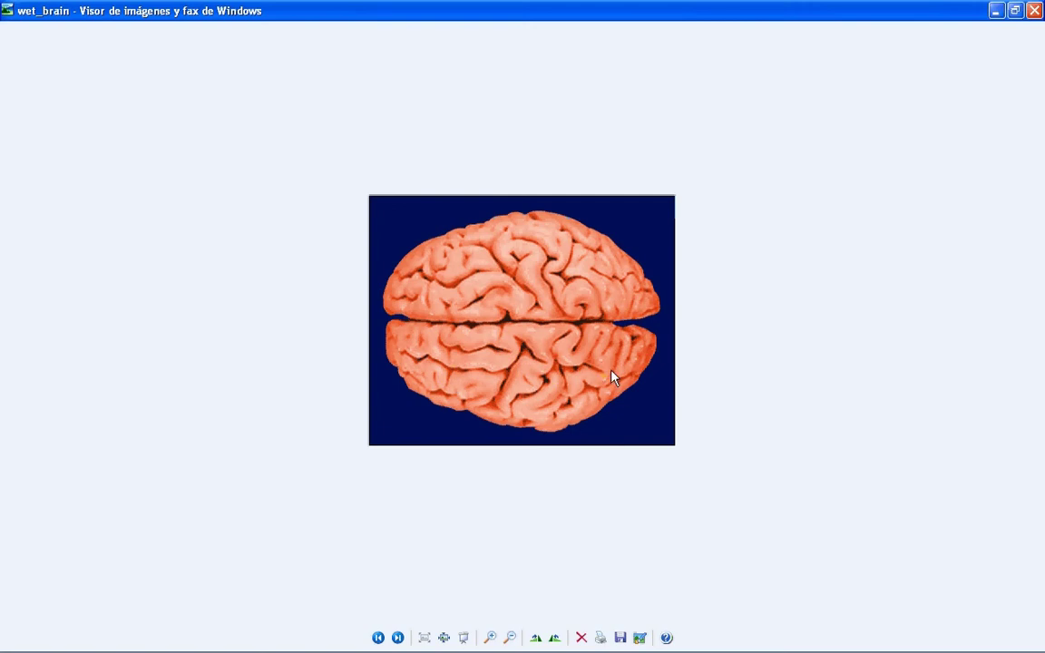
{"action": "key", "text": "alt+Tab"}
{"action": "key", "text": "alt+Tab"}
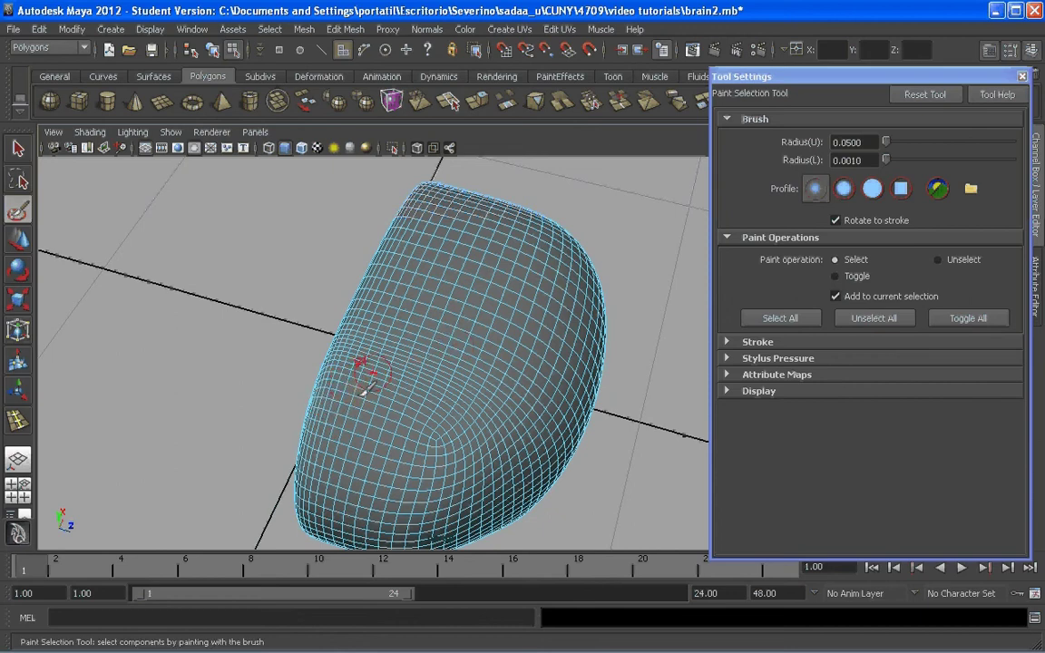
Paint-select faces in a winding fold pattern along the straight inner edge of the brain half
{"action": "mouse_move", "coordinate": [328, 422]}
{"action": "left_mouse_down"}
{"action": "mouse_move", "coordinate": [315, 420]}
{"action": "mouse_move", "coordinate": [349, 364]}
{"action": "mouse_move", "coordinate": [343, 328]}
{"action": "mouse_move", "coordinate": [390, 288]}
{"action": "mouse_move", "coordinate": [396, 256]}
{"action": "mouse_move", "coordinate": [429, 271]}
{"action": "mouse_move", "coordinate": [408, 357]}
{"action": "mouse_move", "coordinate": [351, 398]}
{"action": "mouse_move", "coordinate": [322, 367]}
{"action": "mouse_move", "coordinate": [350, 313]}
{"action": "mouse_move", "coordinate": [385, 336]}
{"action": "mouse_move", "coordinate": [349, 334]}
{"action": "mouse_move", "coordinate": [399, 271]}
{"action": "mouse_move", "coordinate": [389, 239]}
{"action": "mouse_move", "coordinate": [399, 257]}
{"action": "left_mouse_up"}
{"action": "scroll", "coordinate": [385, 337], "scroll_direction": "up", "scroll_amount": 3}
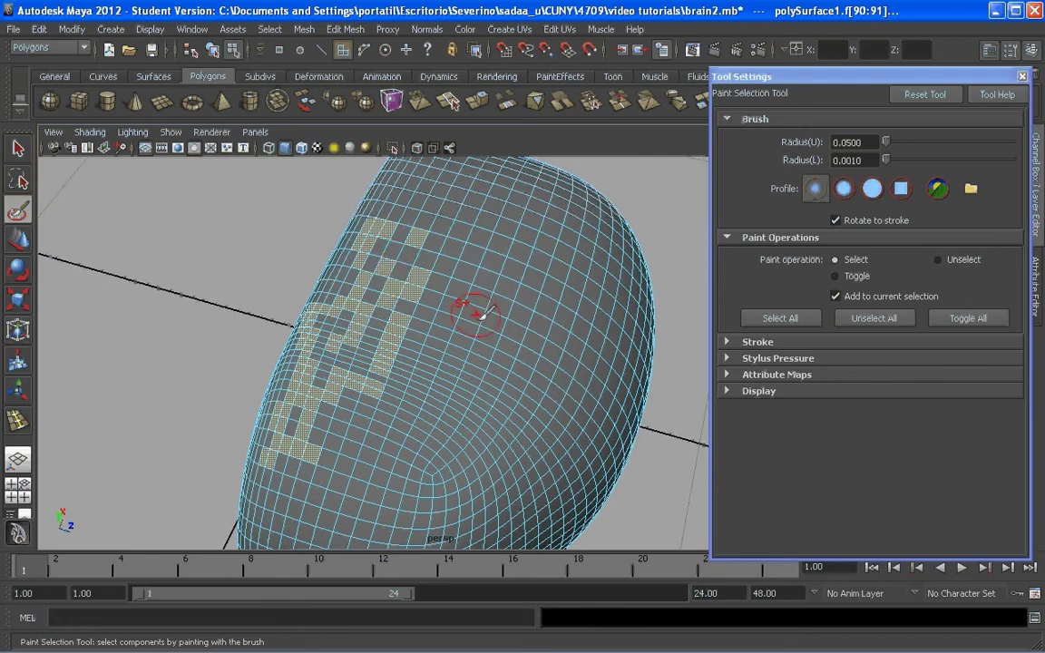
{"action": "key", "text": "ctrl+z"}
{"action": "mouse_move", "coordinate": [424, 316]}
{"action": "left_mouse_down", "text": "alt"}
{"action": "mouse_move", "coordinate": [377, 284]}
{"action": "mouse_move", "coordinate": [412, 298]}
{"action": "mouse_move", "coordinate": [390, 339]}
{"action": "left_mouse_up", "text": "alt"}
{"action": "mouse_move", "coordinate": [414, 263]}
{"action": "left_mouse_down"}
{"action": "mouse_move", "coordinate": [377, 289]}
{"action": "mouse_move", "coordinate": [362, 342]}
{"action": "left_mouse_up"}
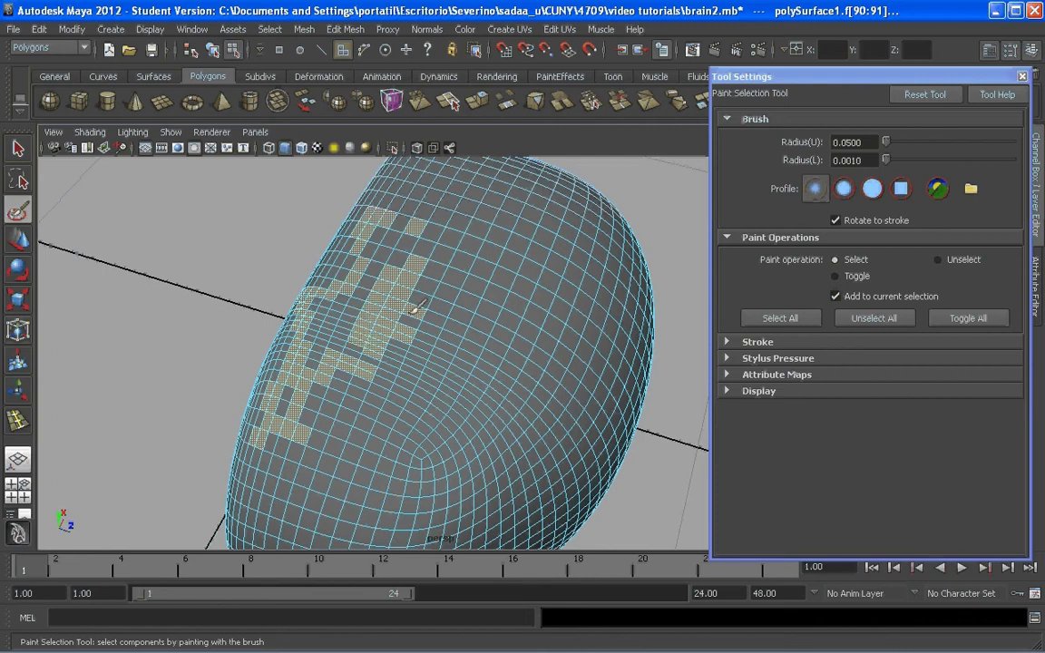
{"action": "mouse_move", "coordinate": [410, 313]}
{"action": "left_mouse_down"}
{"action": "mouse_move", "coordinate": [421, 285]}
{"action": "mouse_move", "coordinate": [405, 308]}
{"action": "left_mouse_up"}
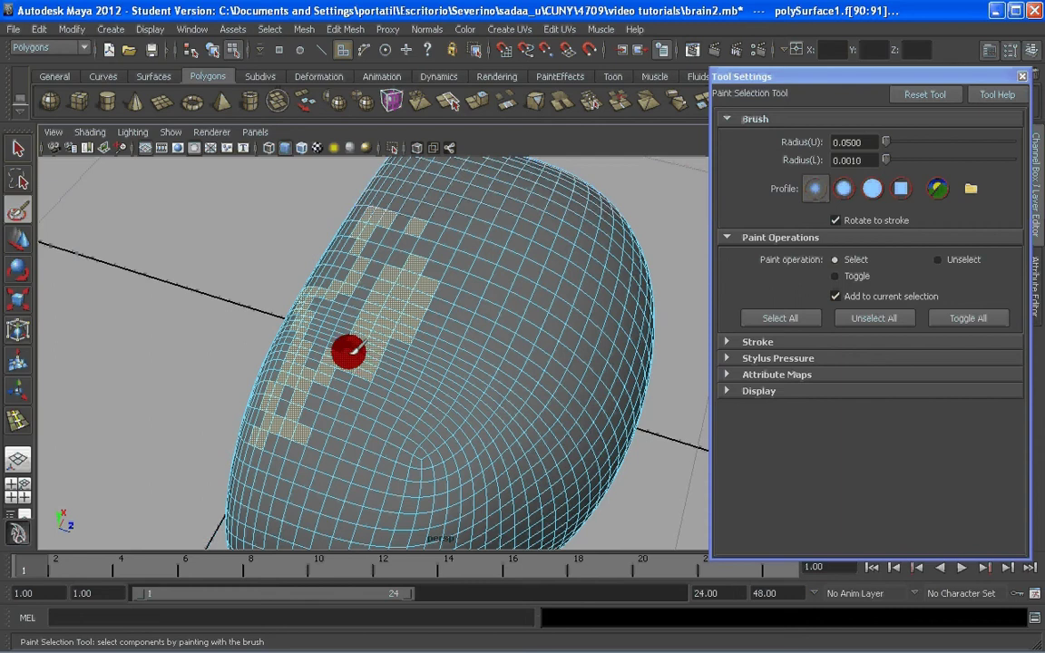
{"action": "mouse_move", "coordinate": [365, 344]}
{"action": "left_mouse_down"}
{"action": "mouse_move", "coordinate": [343, 313]}
{"action": "mouse_move", "coordinate": [330, 321]}
{"action": "mouse_move", "coordinate": [308, 307]}
{"action": "mouse_move", "coordinate": [338, 315]}
{"action": "mouse_move", "coordinate": [320, 318]}
{"action": "mouse_move", "coordinate": [318, 300]}
{"action": "mouse_move", "coordinate": [394, 242]}
{"action": "mouse_move", "coordinate": [389, 303]}
{"action": "mouse_move", "coordinate": [408, 317]}
{"action": "mouse_move", "coordinate": [403, 288]}
{"action": "left_mouse_up"}
{"action": "left_click_drag", "start_coordinate": [335, 237], "coordinate": [376, 242]}
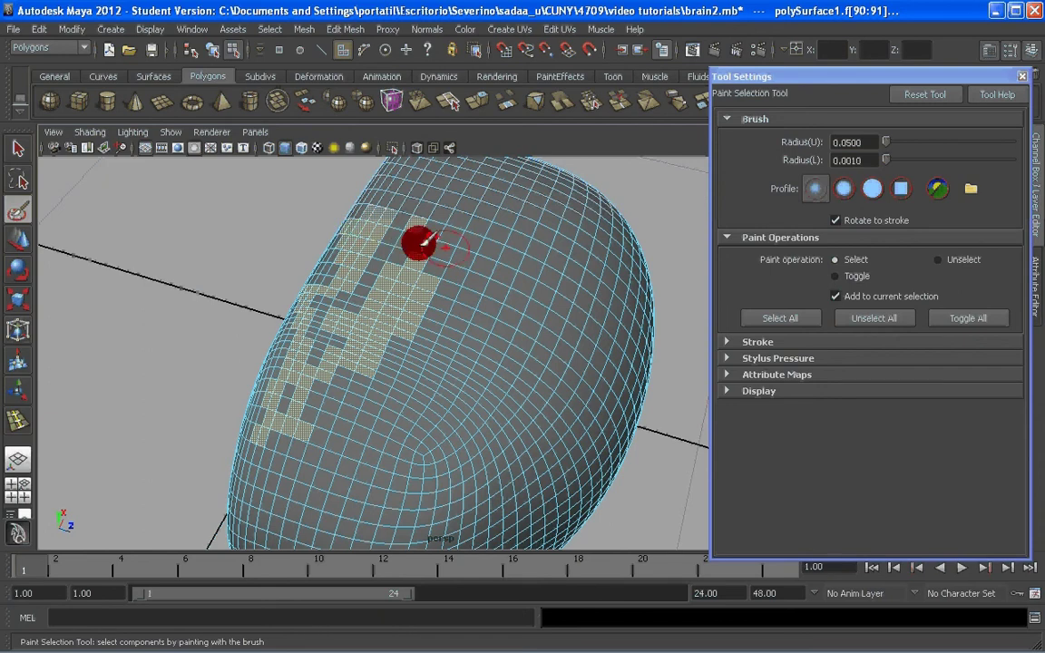
Extend the painted fold selection along the inner edge toward both ends of the brain half
{"action": "left_click_drag", "start_coordinate": [416, 245], "coordinate": [349, 289], "text": "alt"}
{"action": "mouse_move", "coordinate": [384, 236]}
{"action": "left_mouse_down"}
{"action": "mouse_move", "coordinate": [410, 239]}
{"action": "mouse_move", "coordinate": [420, 257]}
{"action": "mouse_move", "coordinate": [420, 224]}
{"action": "mouse_move", "coordinate": [368, 225]}
{"action": "mouse_move", "coordinate": [392, 270]}
{"action": "left_mouse_up"}
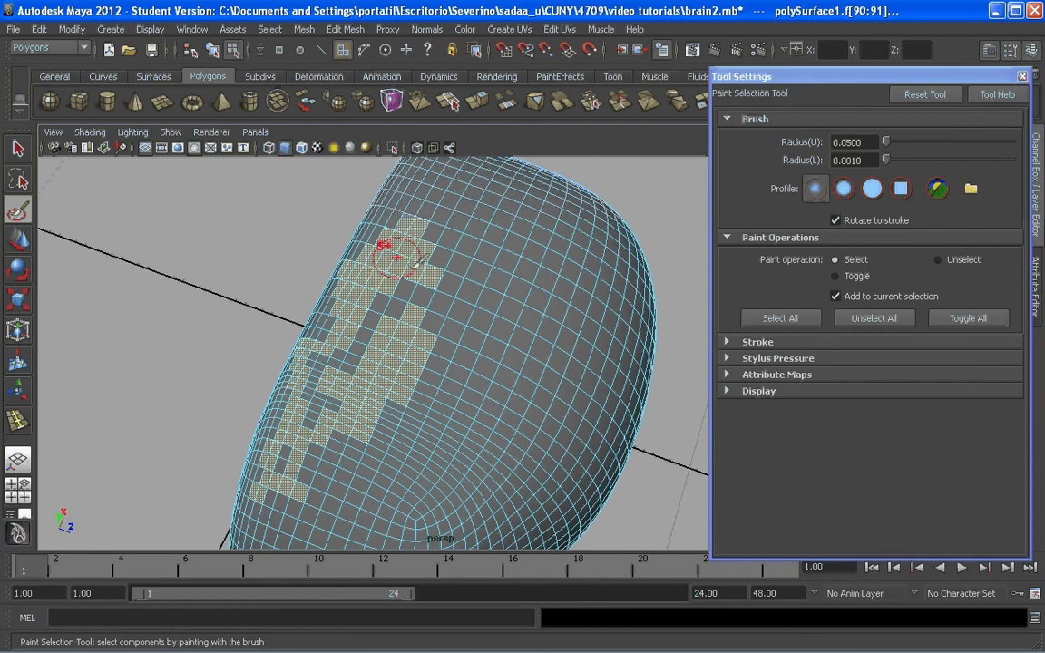
{"action": "mouse_move", "coordinate": [416, 263]}
{"action": "left_mouse_down", "text": "alt"}
{"action": "mouse_move", "coordinate": [408, 359]}
{"action": "mouse_move", "coordinate": [390, 357]}
{"action": "left_mouse_up", "text": "alt"}
{"action": "scroll", "coordinate": [387, 356], "scroll_direction": "up", "scroll_amount": 5}
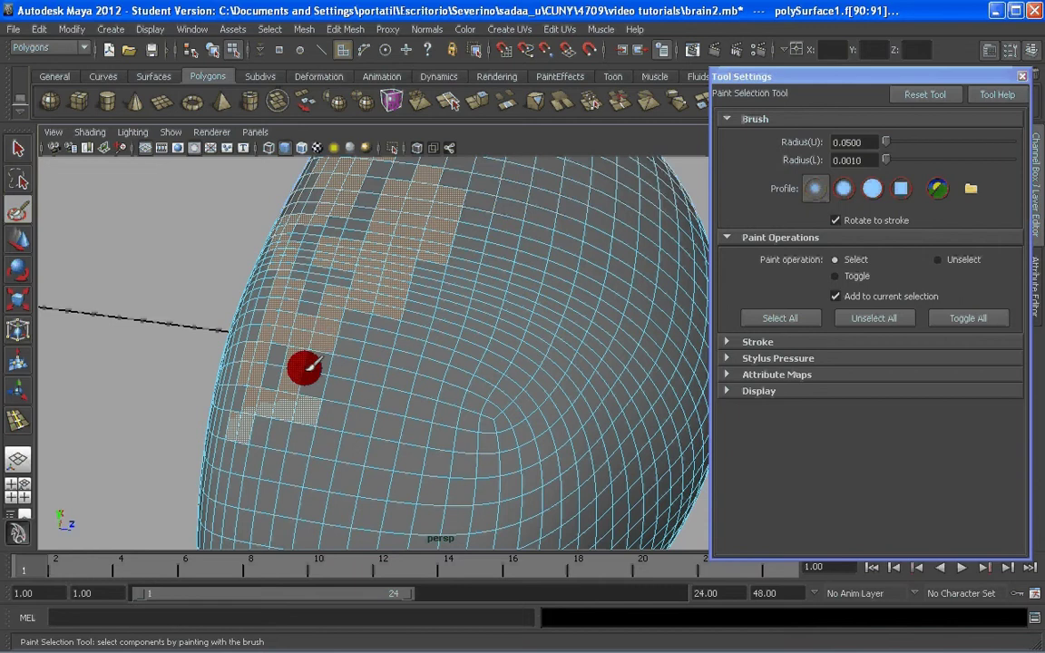
{"action": "left_click_drag", "start_coordinate": [358, 311], "coordinate": [324, 341]}
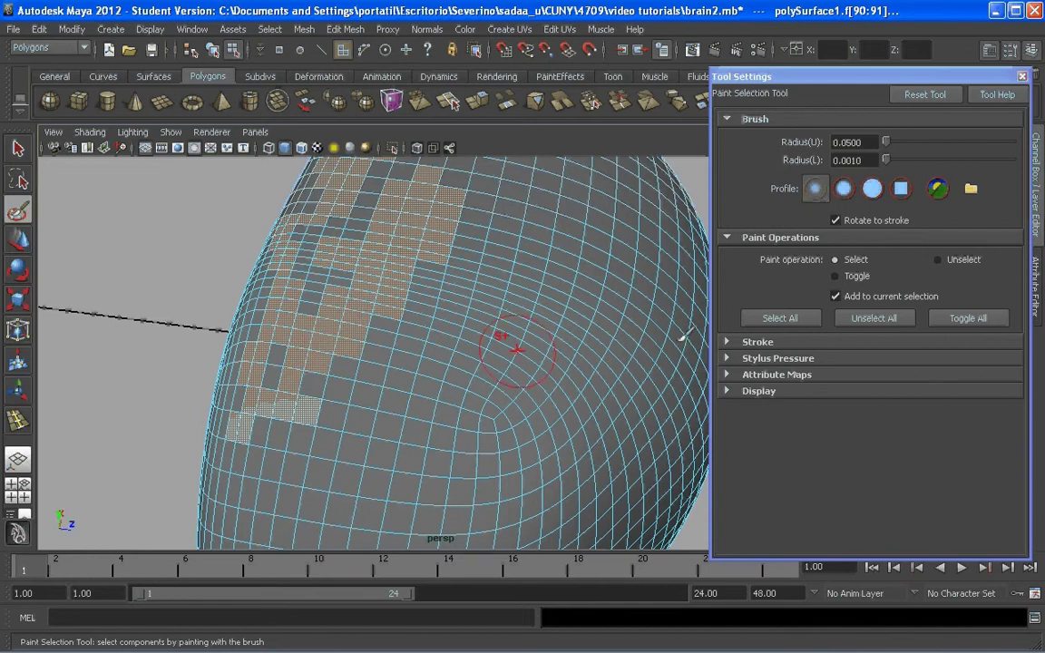
{"action": "mouse_move", "coordinate": [254, 329]}
{"action": "left_mouse_down"}
{"action": "mouse_move", "coordinate": [274, 368]}
{"action": "mouse_move", "coordinate": [305, 307]}
{"action": "mouse_move", "coordinate": [257, 310]}
{"action": "mouse_move", "coordinate": [259, 321]}
{"action": "mouse_move", "coordinate": [368, 366]}
{"action": "mouse_move", "coordinate": [527, 264]}
{"action": "mouse_move", "coordinate": [497, 297]}
{"action": "mouse_move", "coordinate": [534, 305]}
{"action": "mouse_move", "coordinate": [557, 330]}
{"action": "mouse_move", "coordinate": [548, 303]}
{"action": "mouse_move", "coordinate": [564, 338]}
{"action": "mouse_move", "coordinate": [585, 308]}
{"action": "mouse_move", "coordinate": [575, 338]}
{"action": "mouse_move", "coordinate": [451, 303]}
{"action": "mouse_move", "coordinate": [426, 318]}
{"action": "left_mouse_up"}
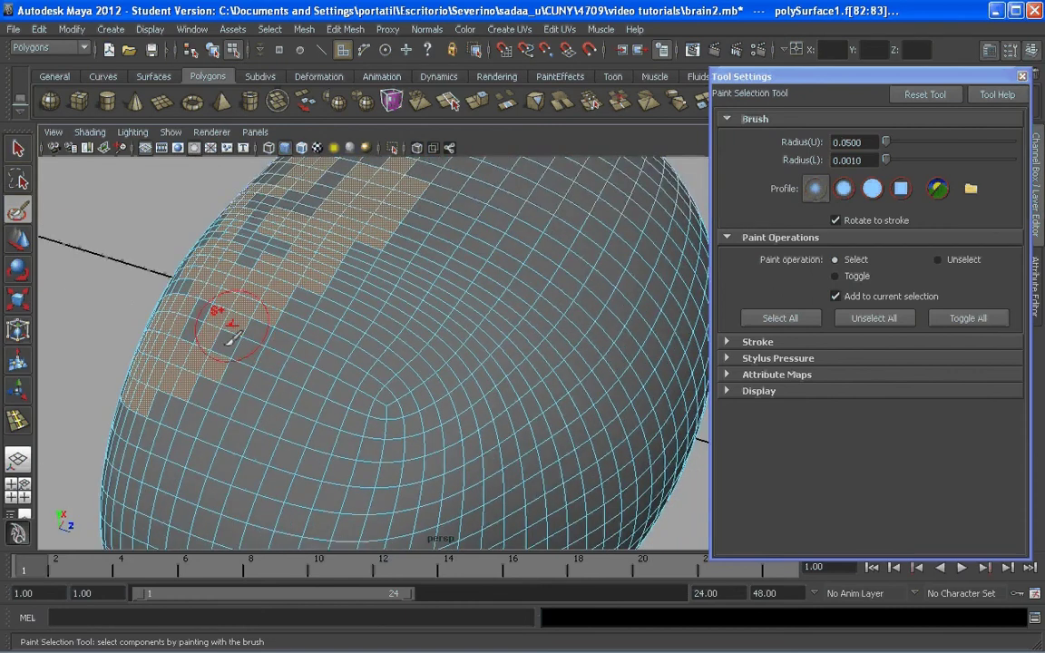
Fill unwanted gaps in the painted fold selection, leaving small unselected islands as grooves
{"action": "mouse_move", "coordinate": [231, 338]}
{"action": "left_mouse_down"}
{"action": "mouse_move", "coordinate": [207, 311]}
{"action": "mouse_move", "coordinate": [283, 325]}
{"action": "mouse_move", "coordinate": [302, 296]}
{"action": "mouse_move", "coordinate": [350, 380]}
{"action": "mouse_move", "coordinate": [416, 327]}
{"action": "left_mouse_up"}
{"action": "left_click", "coordinate": [255, 325]}
{"action": "scroll", "coordinate": [338, 300], "scroll_direction": "down", "scroll_amount": 5}
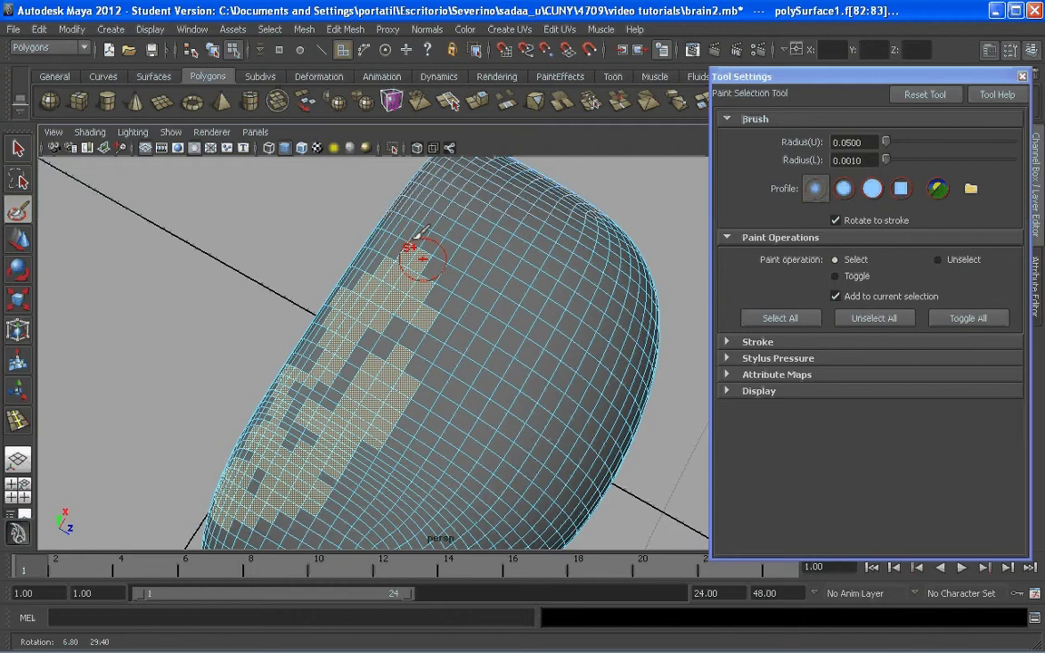
{"action": "left_click_drag", "start_coordinate": [328, 376], "coordinate": [420, 303], "text": "alt"}
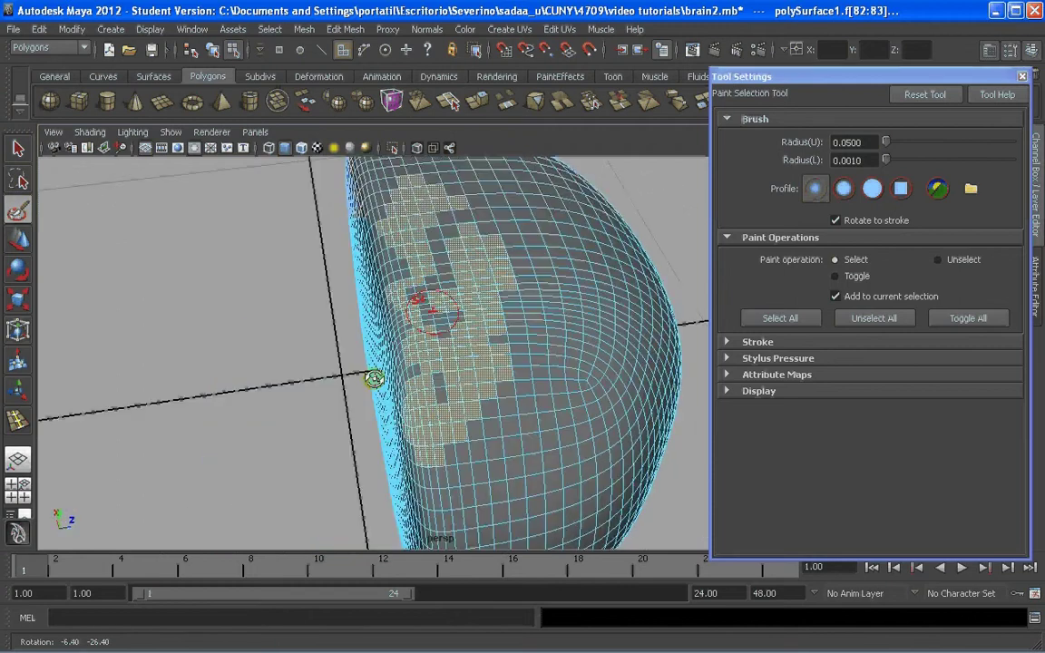
{"action": "left_click_drag", "start_coordinate": [463, 349], "coordinate": [485, 308]}
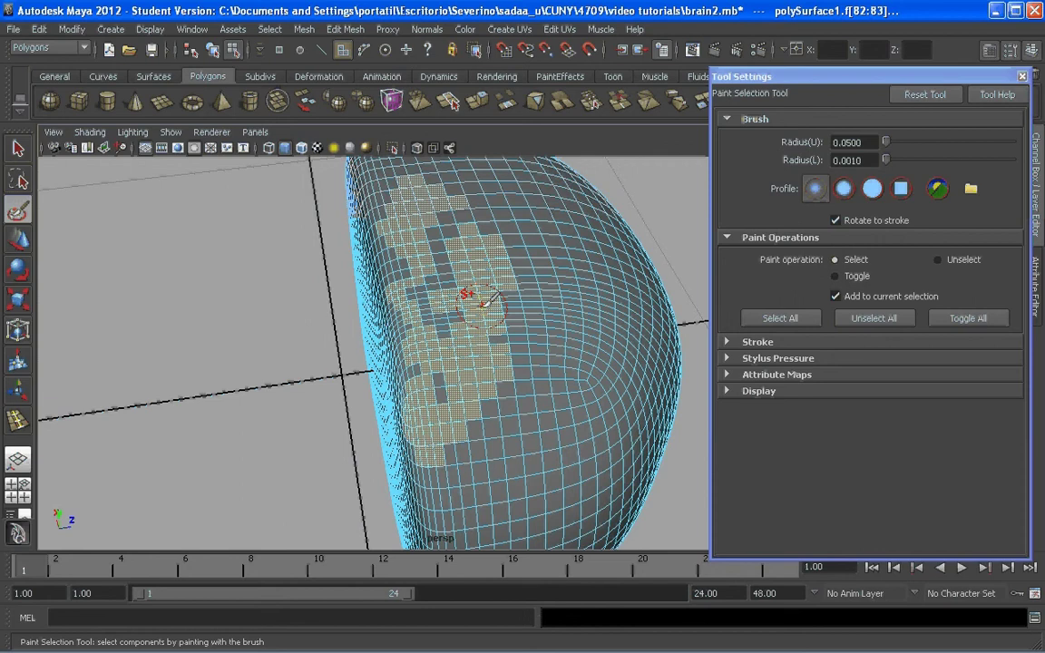
Apply Extrude to the painted faces and check the Keep Faces Together option
{"action": "left_click", "coordinate": [305, 29]}
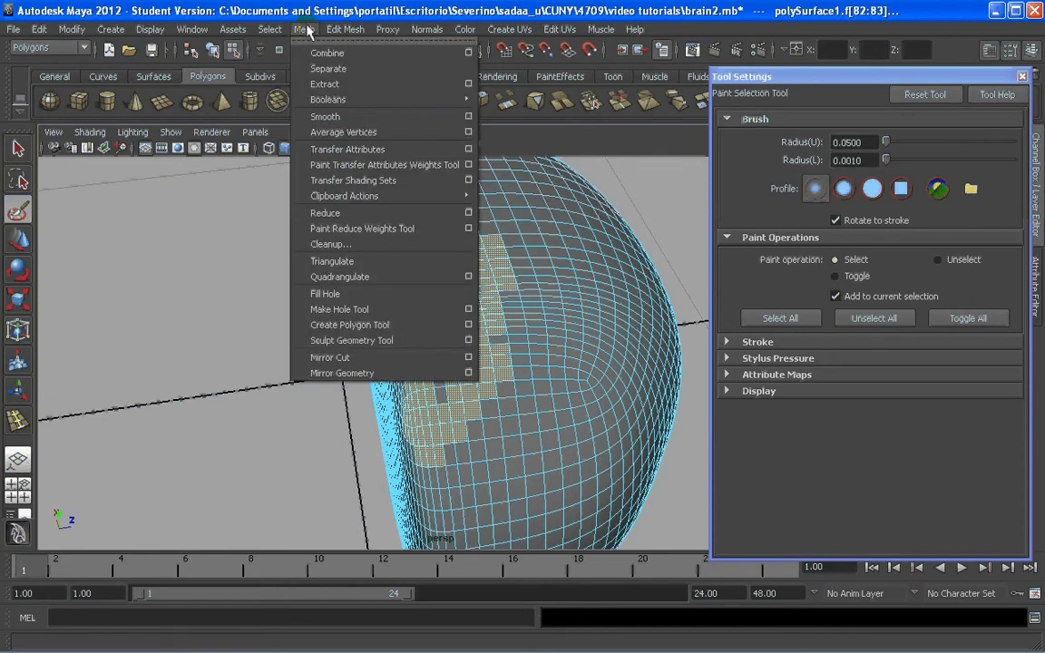
{"action": "mouse_move", "coordinate": [345, 29]}
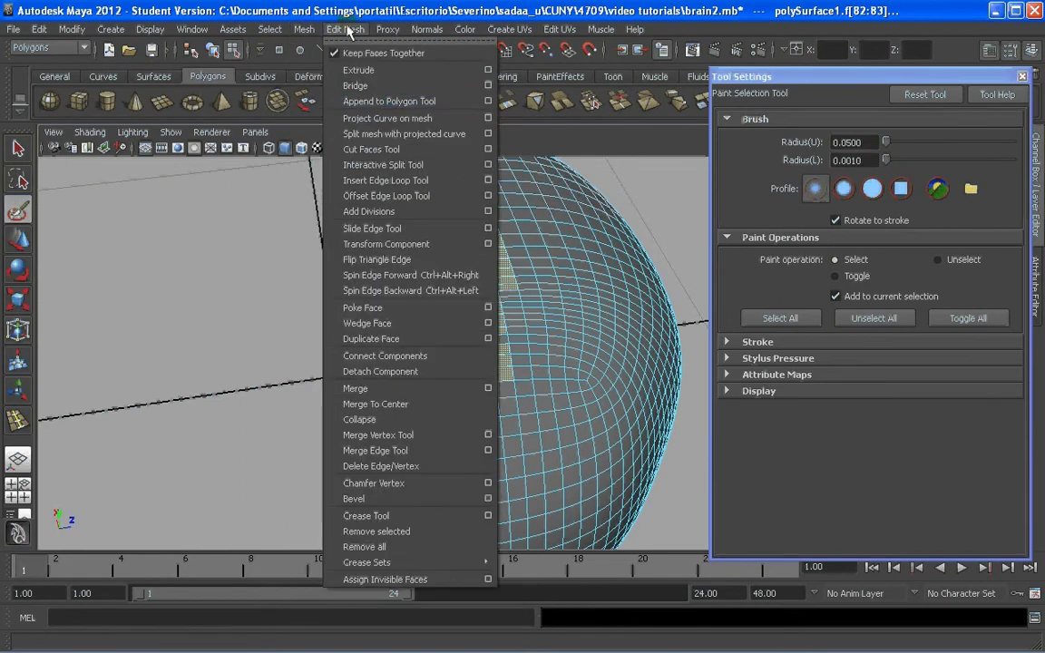
{"action": "left_click", "coordinate": [370, 72]}
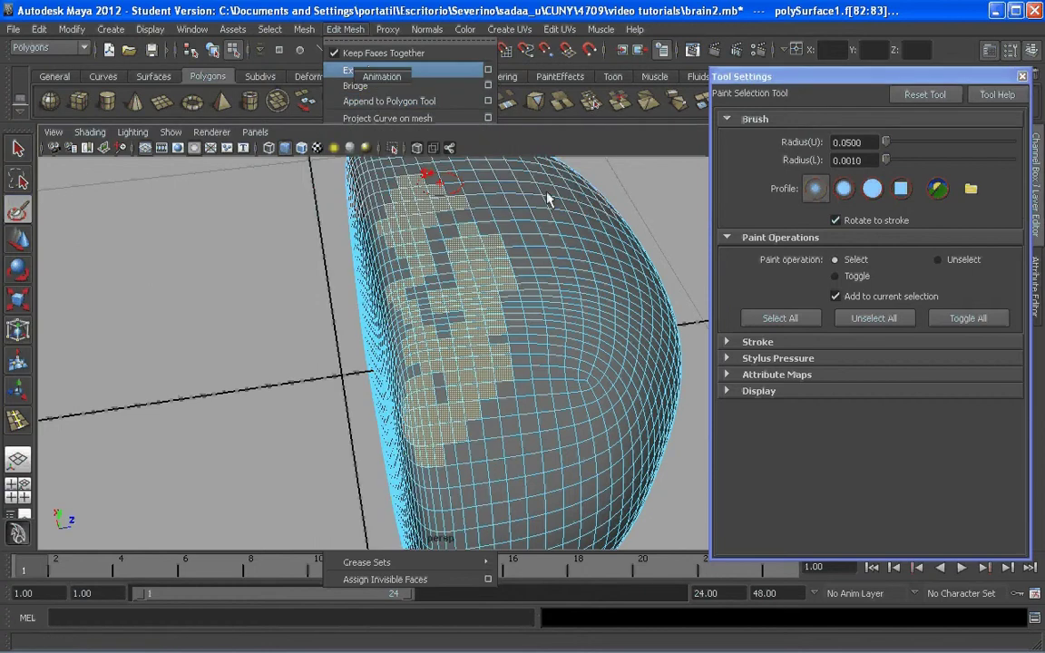
{"action": "right_click_drag", "start_coordinate": [471, 287], "coordinate": [476, 293], "text": "shift"}
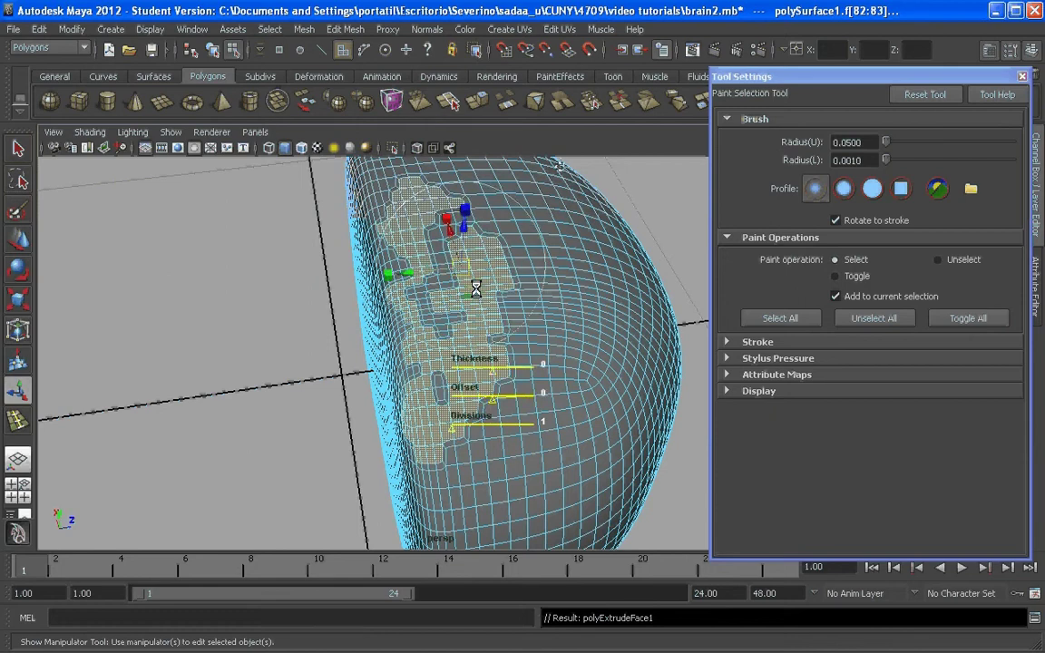
{"action": "left_click_drag", "start_coordinate": [560, 167], "coordinate": [460, 280], "text": "alt"}
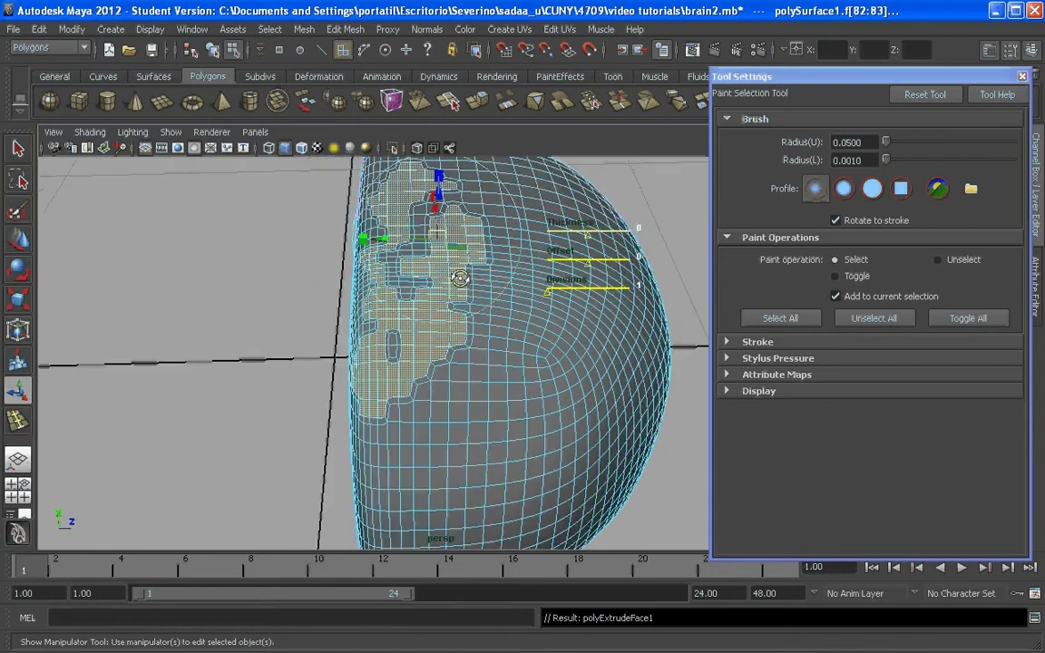
{"action": "left_click", "coordinate": [345, 31]}
{"action": "left_click", "coordinate": [347, 52]}
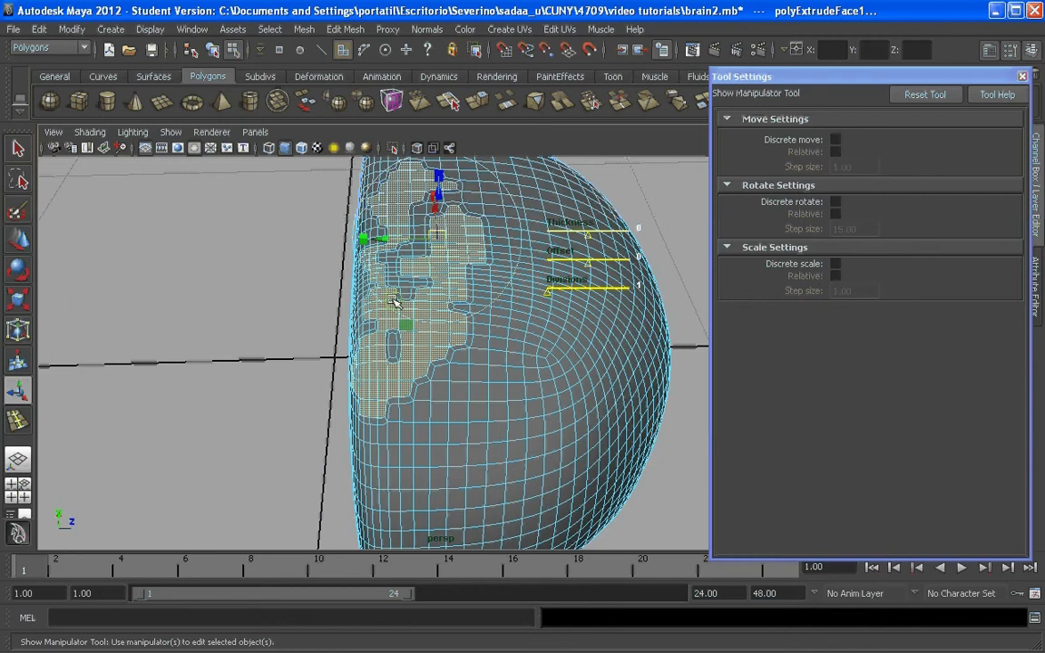
Pull the extruded faces outward so the fold rises above the brain surface
{"action": "left_click_drag", "start_coordinate": [439, 314], "coordinate": [509, 197], "text": "alt"}
{"action": "scroll", "coordinate": [499, 217], "scroll_direction": "up", "scroll_amount": 3}
{"action": "left_click_drag", "start_coordinate": [403, 294], "coordinate": [399, 261], "text": "alt"}
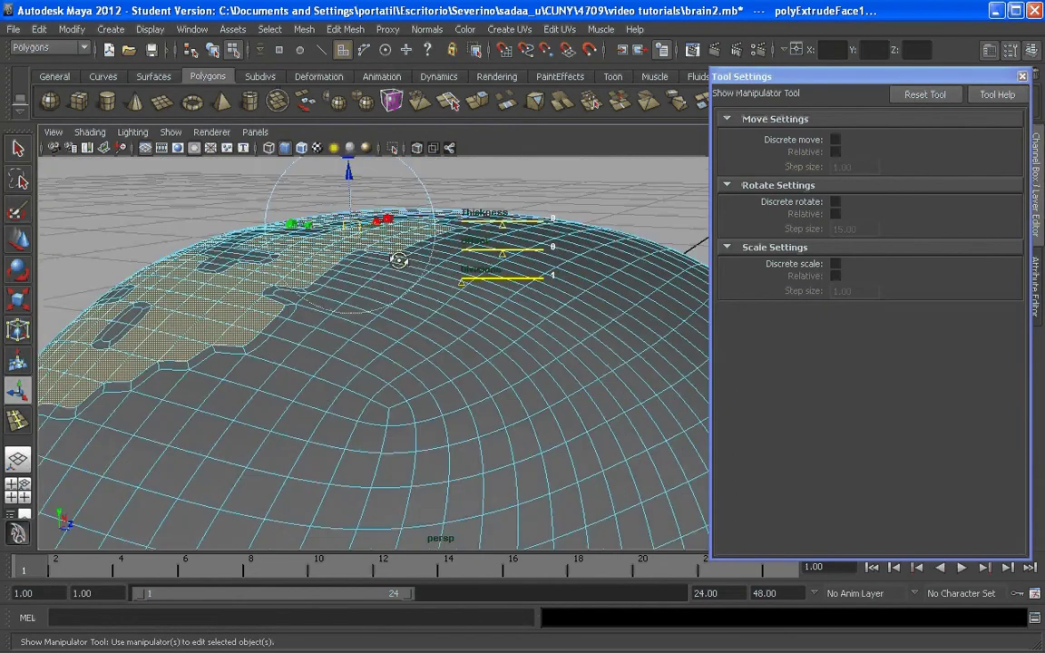
{"action": "middle_click_drag", "start_coordinate": [351, 197], "coordinate": [389, 236], "text": "alt"}
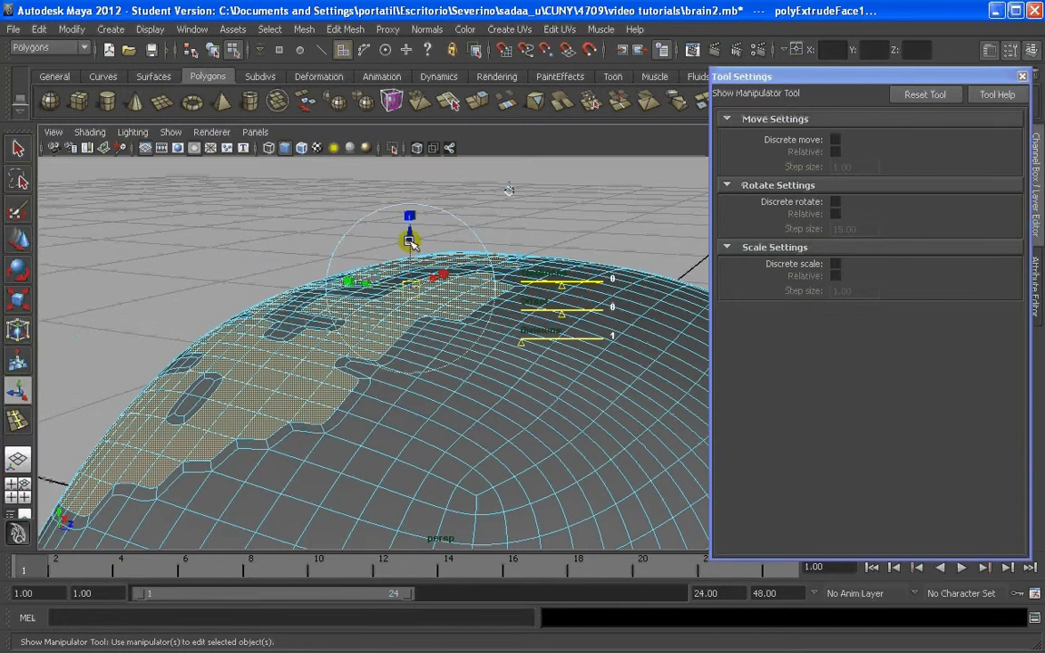
{"action": "left_click_drag", "start_coordinate": [413, 243], "coordinate": [410, 133]}
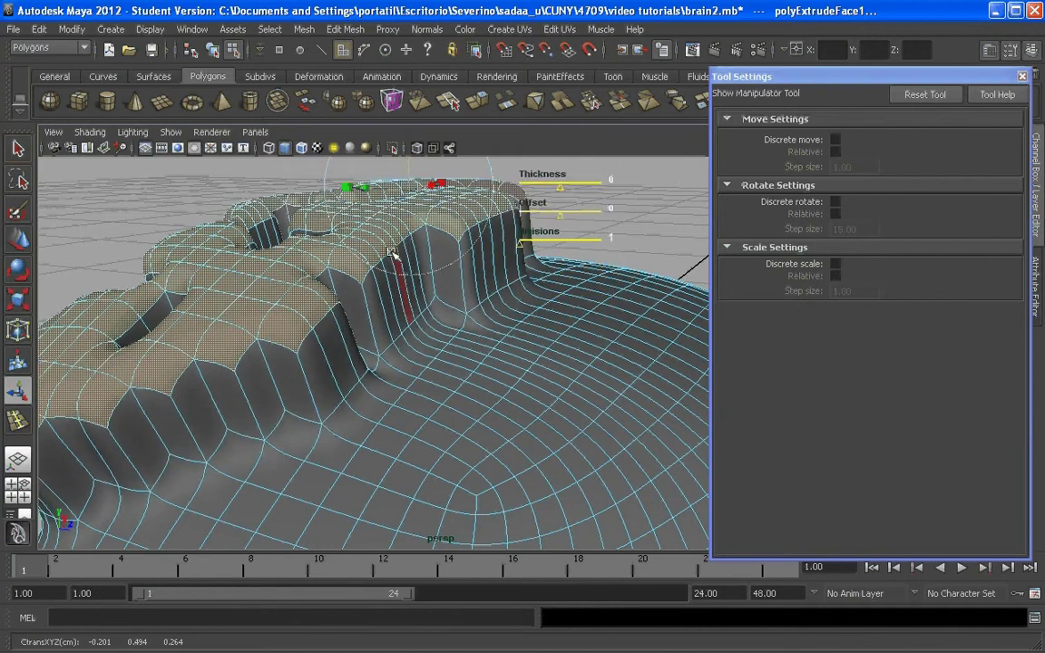
Examine the raised fold and compare its shape with the wet_brain reference image before returning to Maya
{"action": "right_click_drag", "start_coordinate": [397, 256], "coordinate": [363, 332], "text": "alt"}
{"action": "left_click_drag", "start_coordinate": [365, 334], "coordinate": [473, 293], "text": "alt"}
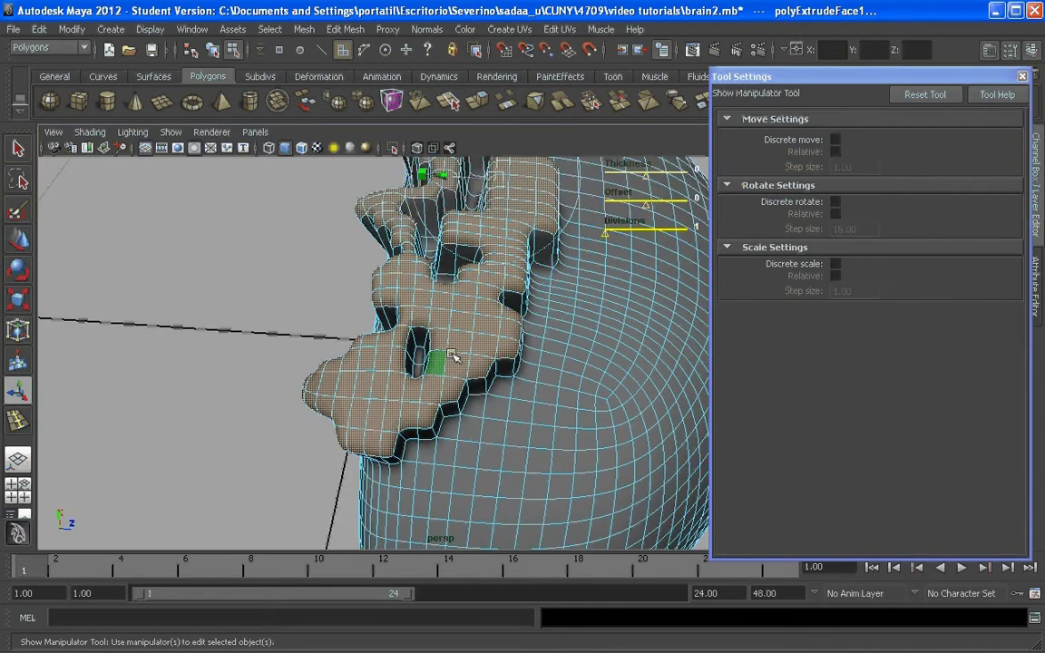
{"action": "left_click_drag", "start_coordinate": [491, 345], "coordinate": [509, 269], "text": "alt"}
{"action": "key", "text": "alt+Tab"}
{"action": "key", "text": "alt+Tab"}
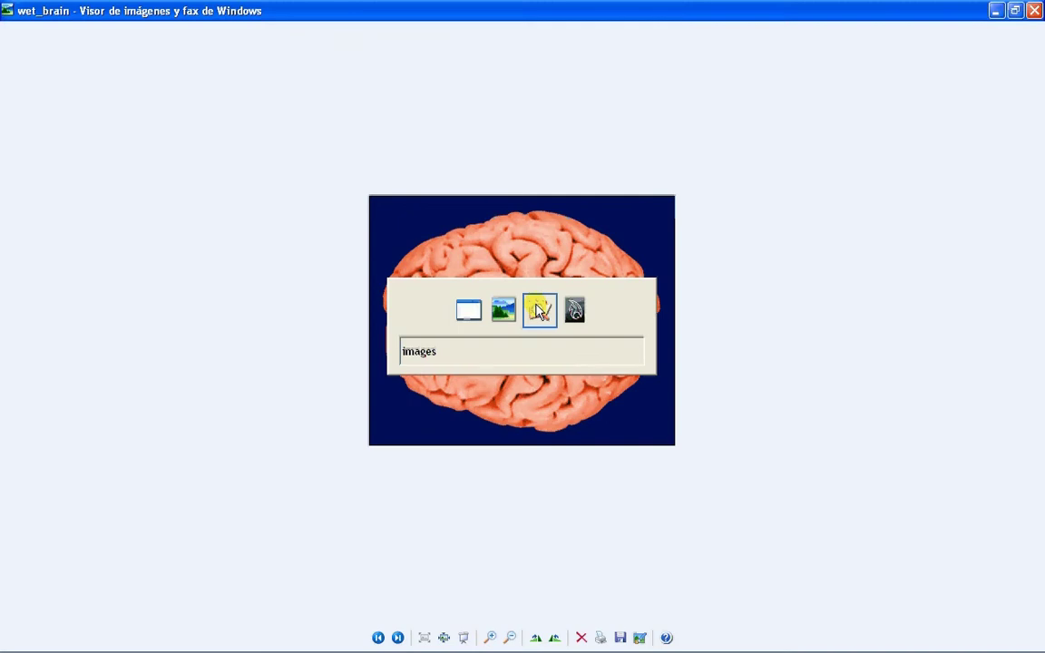
{"action": "key", "text": "alt+Tab"}
{"action": "key", "text": "alt+Tab"}
{"action": "key", "text": "alt+Tab"}
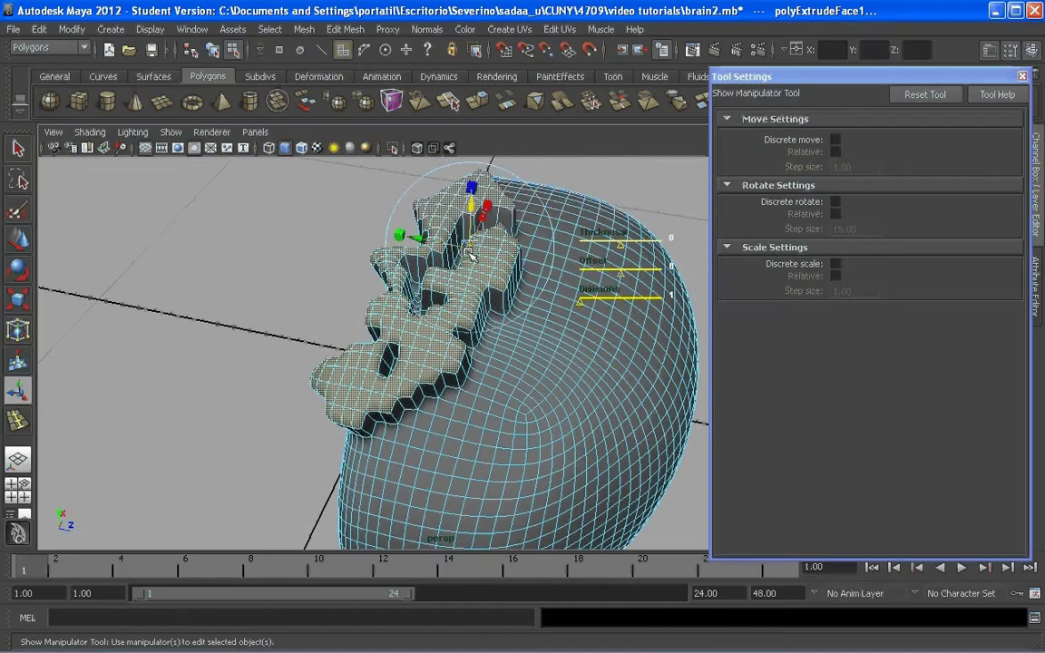
Widen the extruded fold by scaling its faces to about 3.3 on two local axes, keeping the third at 1
{"action": "left_click_drag", "start_coordinate": [468, 255], "coordinate": [488, 281], "text": "alt"}
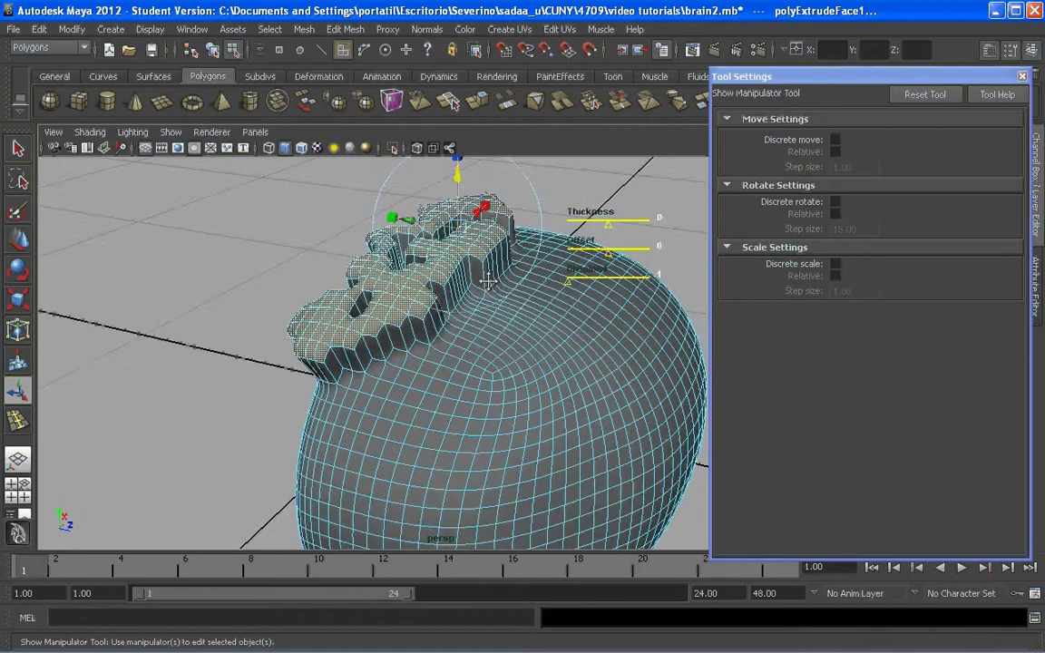
{"action": "middle_click_drag", "start_coordinate": [488, 281], "coordinate": [488, 342], "text": "alt"}
{"action": "left_click_drag", "start_coordinate": [458, 219], "coordinate": [456, 172]}
{"action": "left_click_drag", "start_coordinate": [446, 100], "coordinate": [441, 28], "text": "ctrl"}
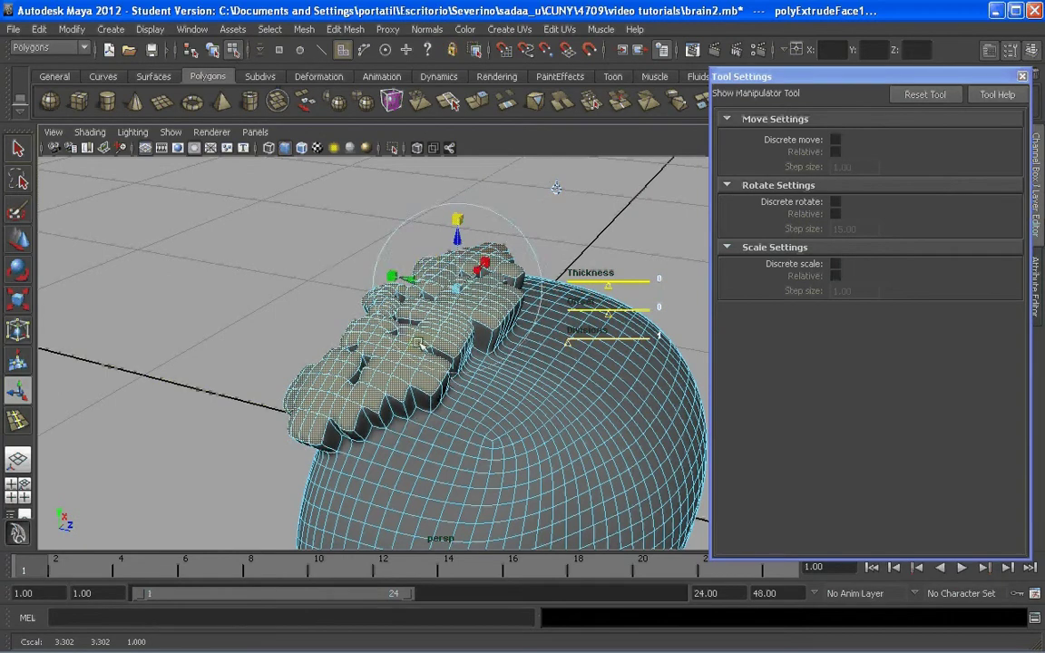
Inspect the widened folds up close, return the mesh to object mode, and clear the selection
{"action": "left_click_drag", "start_coordinate": [426, 263], "coordinate": [419, 328], "text": "alt"}
{"action": "scroll", "coordinate": [481, 409], "scroll_direction": "up", "scroll_amount": 5}
{"action": "left_click_drag", "start_coordinate": [475, 399], "coordinate": [492, 424], "text": "alt"}
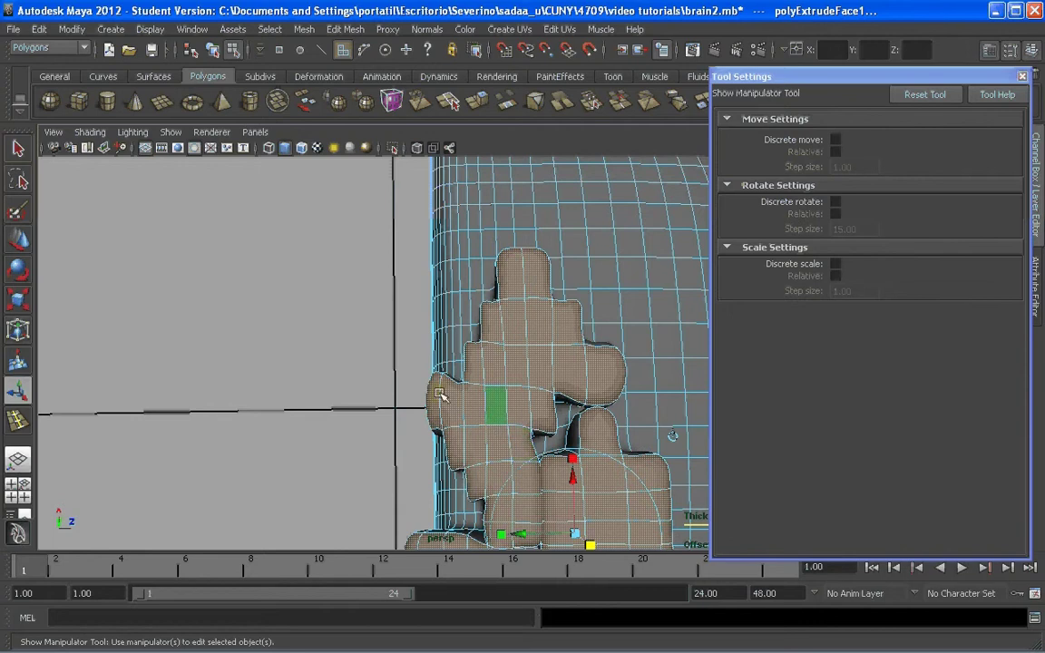
{"action": "left_click_drag", "start_coordinate": [438, 397], "coordinate": [428, 432], "text": "alt"}
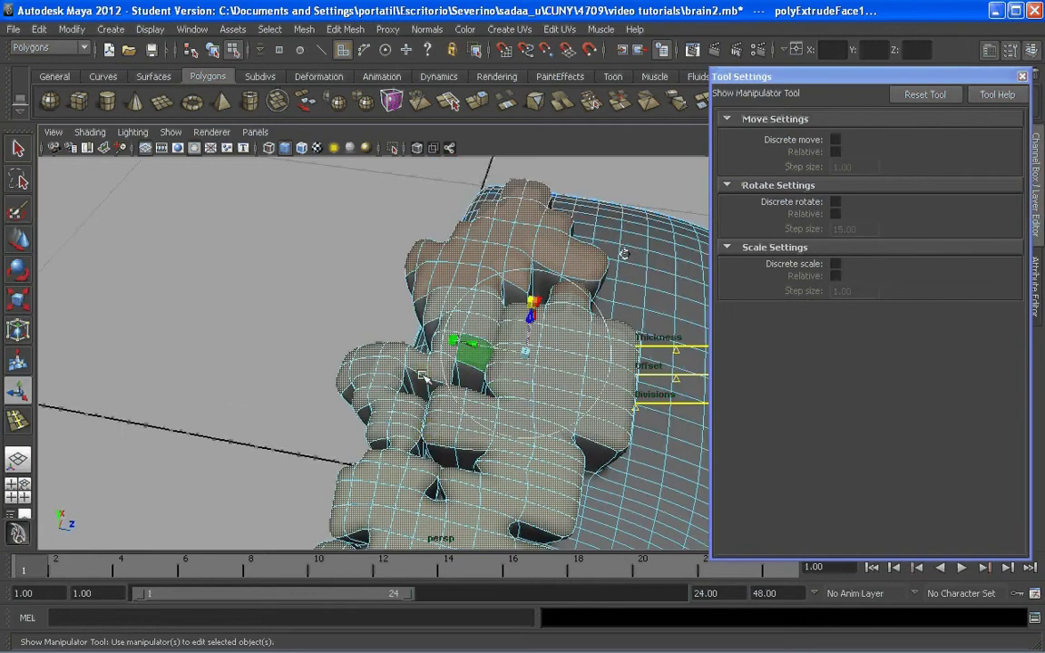
{"action": "left_click_drag", "start_coordinate": [432, 475], "coordinate": [443, 310], "text": "alt"}
{"action": "right_click_drag", "start_coordinate": [443, 312], "coordinate": [513, 290]}
{"action": "left_click_drag", "start_coordinate": [512, 290], "coordinate": [502, 303], "text": "alt"}
{"action": "scroll", "coordinate": [501, 303], "scroll_direction": "down", "scroll_amount": 4}
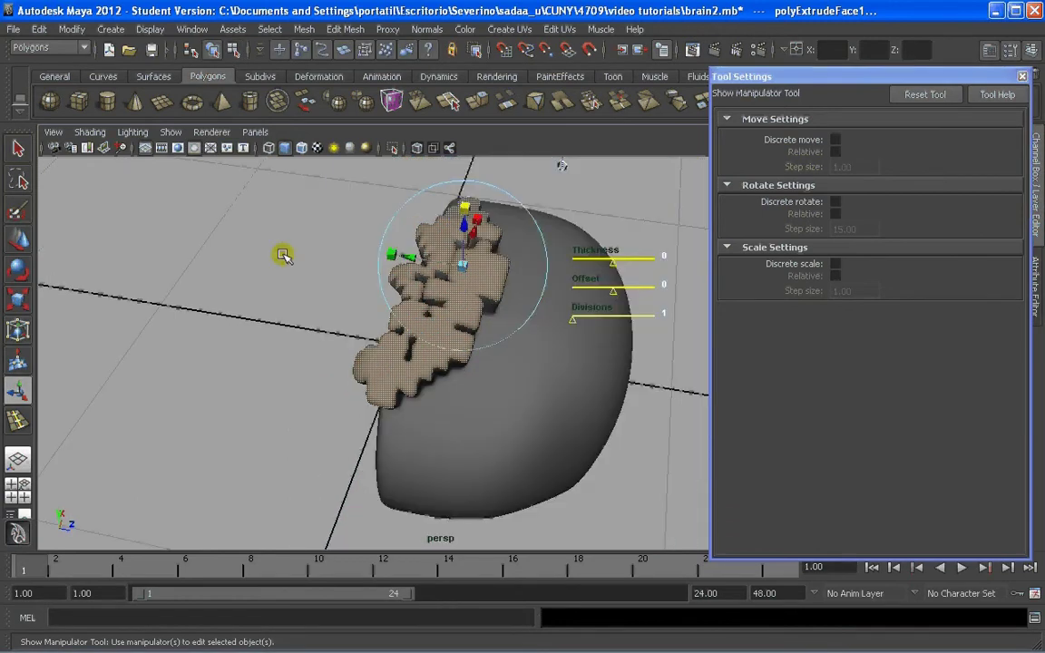
{"action": "left_click", "coordinate": [285, 254]}
Set the brain half back to face selection and reactivate the Paint Selection Tool
{"action": "scroll", "coordinate": [439, 315], "scroll_direction": "up", "scroll_amount": 4}
{"action": "left_click_drag", "start_coordinate": [439, 314], "coordinate": [460, 258], "text": "alt"}
{"action": "scroll", "coordinate": [350, 342], "scroll_direction": "down", "scroll_amount": 3}
{"action": "left_click_drag", "start_coordinate": [350, 343], "coordinate": [401, 340], "text": "alt"}
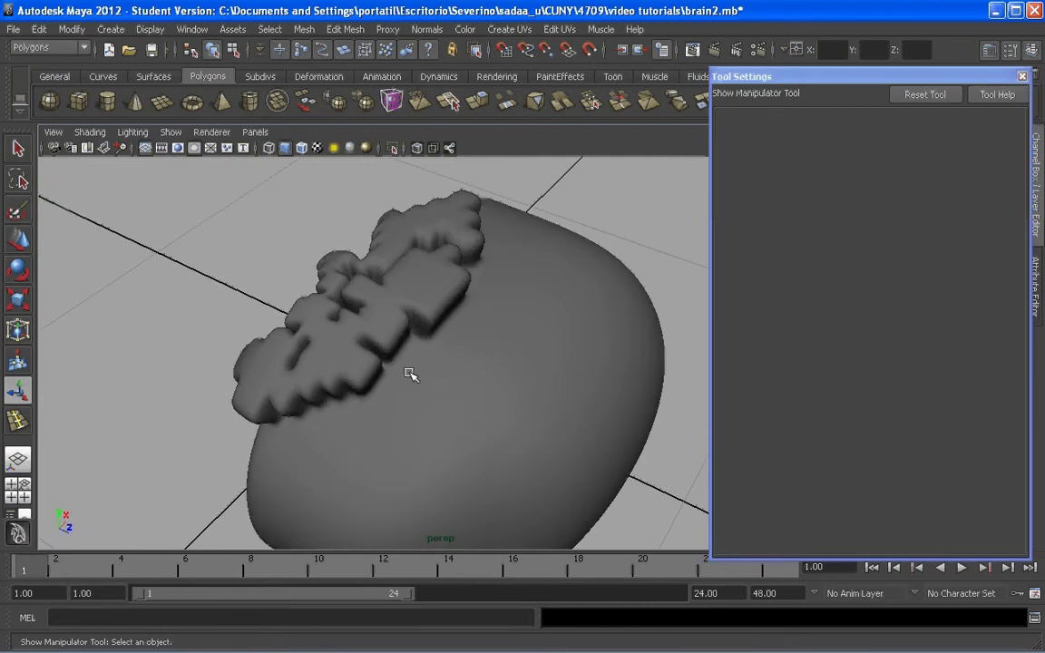
{"action": "left_click", "coordinate": [440, 365]}
{"action": "mouse_move", "coordinate": [441, 364]}
{"action": "right_mouse_down"}
{"action": "mouse_move", "coordinate": [485, 327]}
{"action": "mouse_move", "coordinate": [432, 380]}
{"action": "right_mouse_up"}
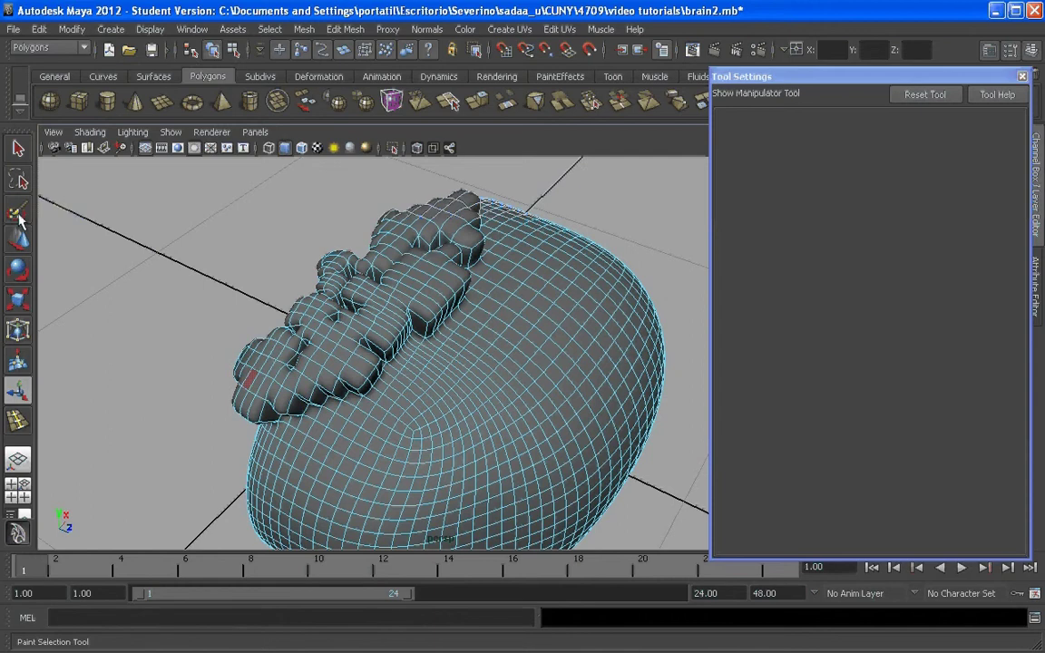
{"action": "left_click", "coordinate": [17, 210]}
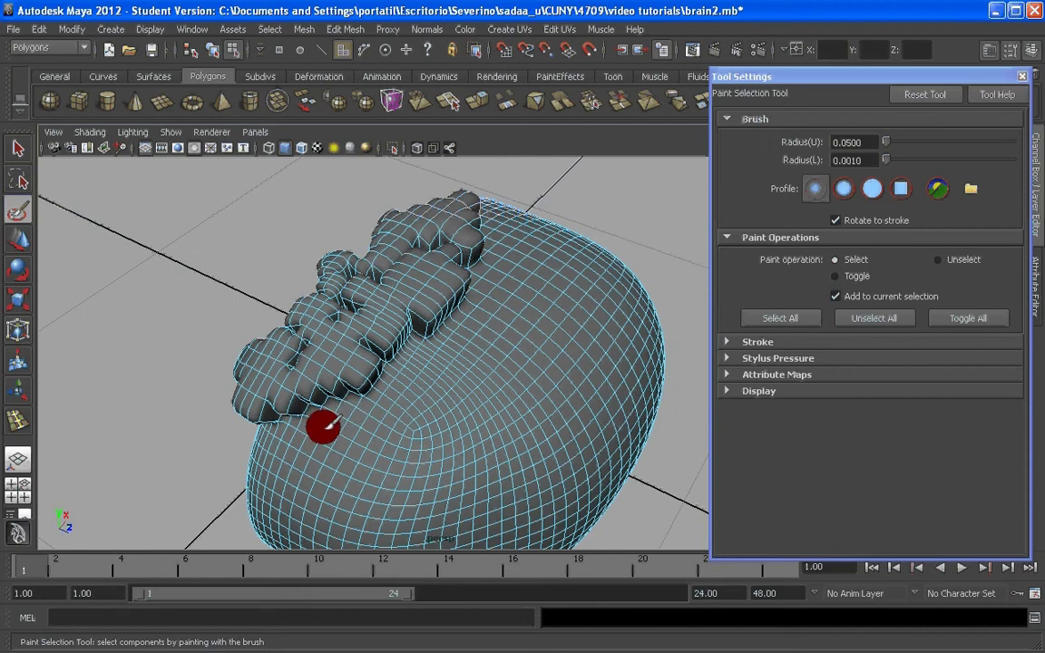
Paint-select a jagged strip of faces beside the lower raised fold and a U-shaped patch beside the upper fold
{"action": "mouse_move", "coordinate": [278, 447]}
{"action": "left_mouse_down"}
{"action": "mouse_move", "coordinate": [285, 433]}
{"action": "mouse_move", "coordinate": [317, 436]}
{"action": "mouse_move", "coordinate": [292, 453]}
{"action": "mouse_move", "coordinate": [277, 450]}
{"action": "mouse_move", "coordinate": [388, 431]}
{"action": "mouse_move", "coordinate": [394, 407]}
{"action": "left_mouse_up"}
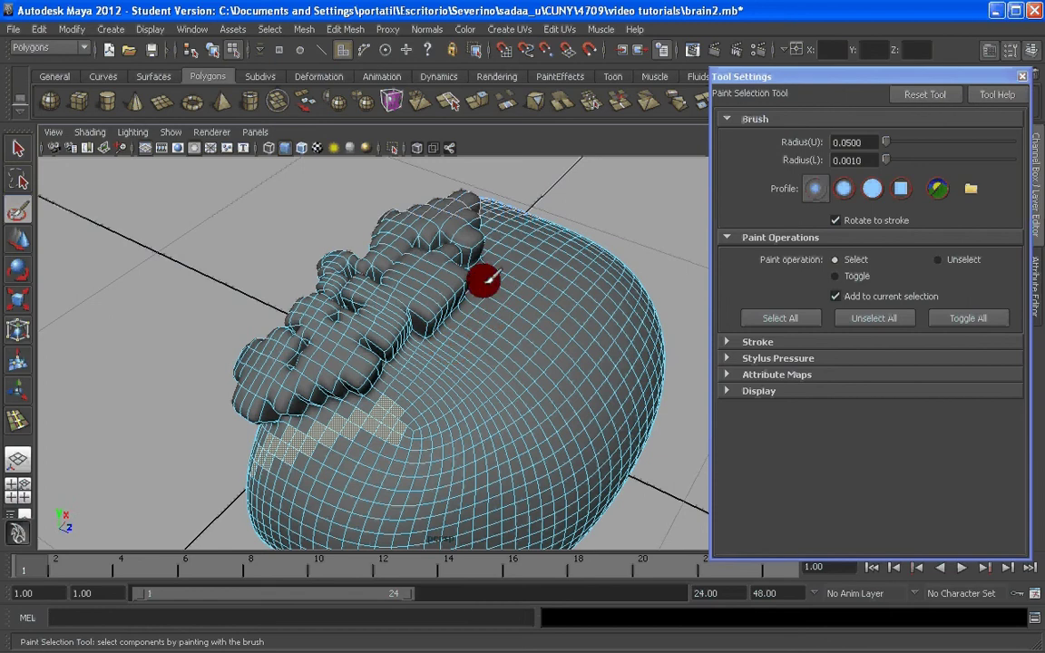
{"action": "mouse_move", "coordinate": [483, 281]}
{"action": "left_mouse_down"}
{"action": "mouse_move", "coordinate": [478, 273]}
{"action": "mouse_move", "coordinate": [446, 333]}
{"action": "mouse_move", "coordinate": [467, 306]}
{"action": "left_mouse_up"}
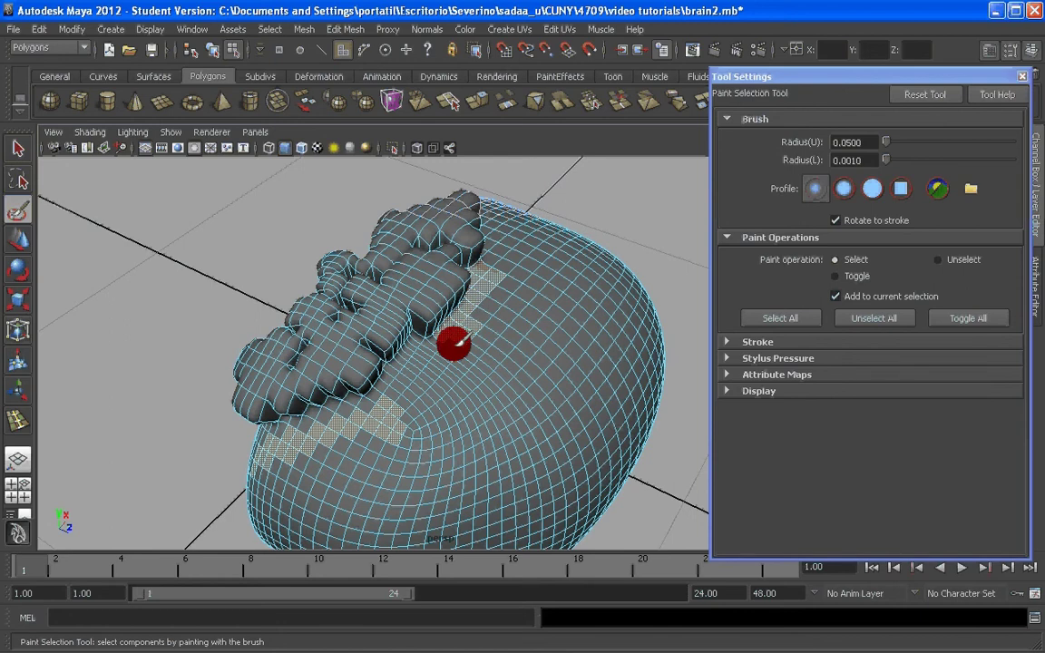
{"action": "mouse_move", "coordinate": [466, 357]}
{"action": "left_mouse_down"}
{"action": "mouse_move", "coordinate": [540, 343]}
{"action": "mouse_move", "coordinate": [551, 285]}
{"action": "mouse_move", "coordinate": [523, 345]}
{"action": "mouse_move", "coordinate": [555, 363]}
{"action": "mouse_move", "coordinate": [545, 378]}
{"action": "mouse_move", "coordinate": [560, 359]}
{"action": "mouse_move", "coordinate": [509, 364]}
{"action": "left_mouse_up"}
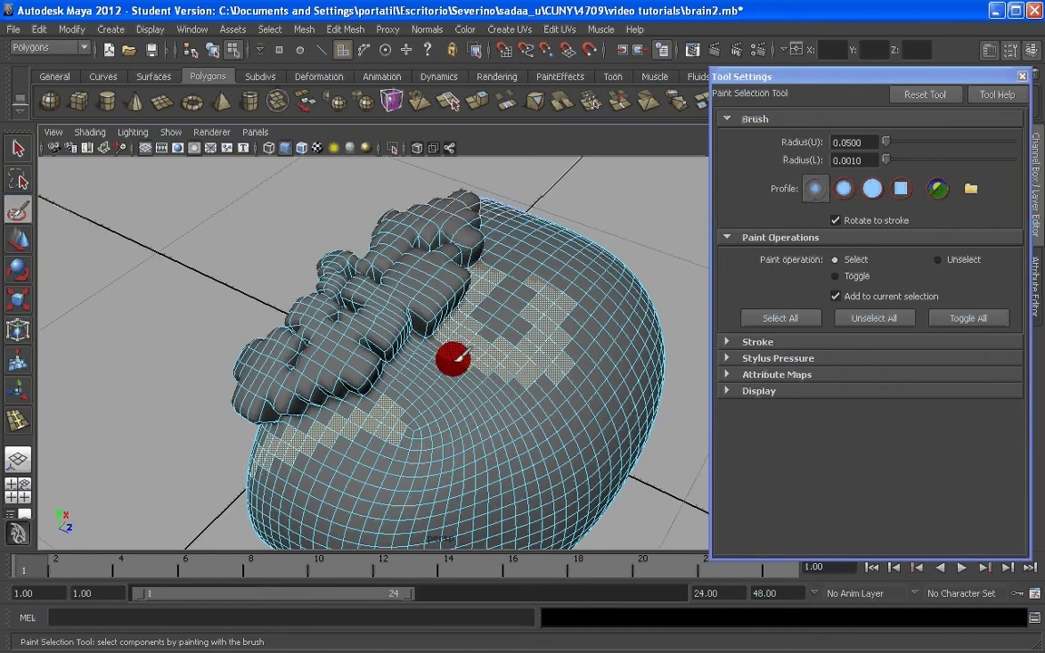
{"action": "mouse_move", "coordinate": [453, 359]}
{"action": "left_mouse_down"}
{"action": "mouse_move", "coordinate": [458, 340]}
{"action": "mouse_move", "coordinate": [443, 367]}
{"action": "mouse_move", "coordinate": [354, 426]}
{"action": "mouse_move", "coordinate": [363, 429]}
{"action": "left_mouse_up"}
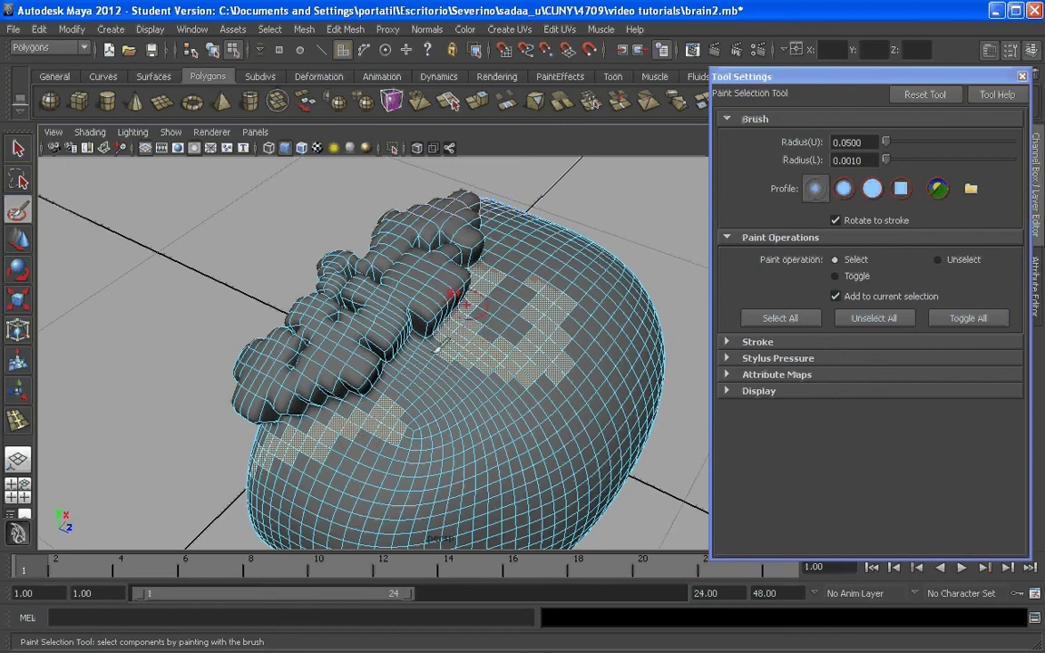
{"action": "mouse_move", "coordinate": [302, 437]}
{"action": "left_mouse_down"}
{"action": "mouse_move", "coordinate": [305, 413]}
{"action": "mouse_move", "coordinate": [327, 418]}
{"action": "mouse_move", "coordinate": [318, 423]}
{"action": "left_mouse_up"}
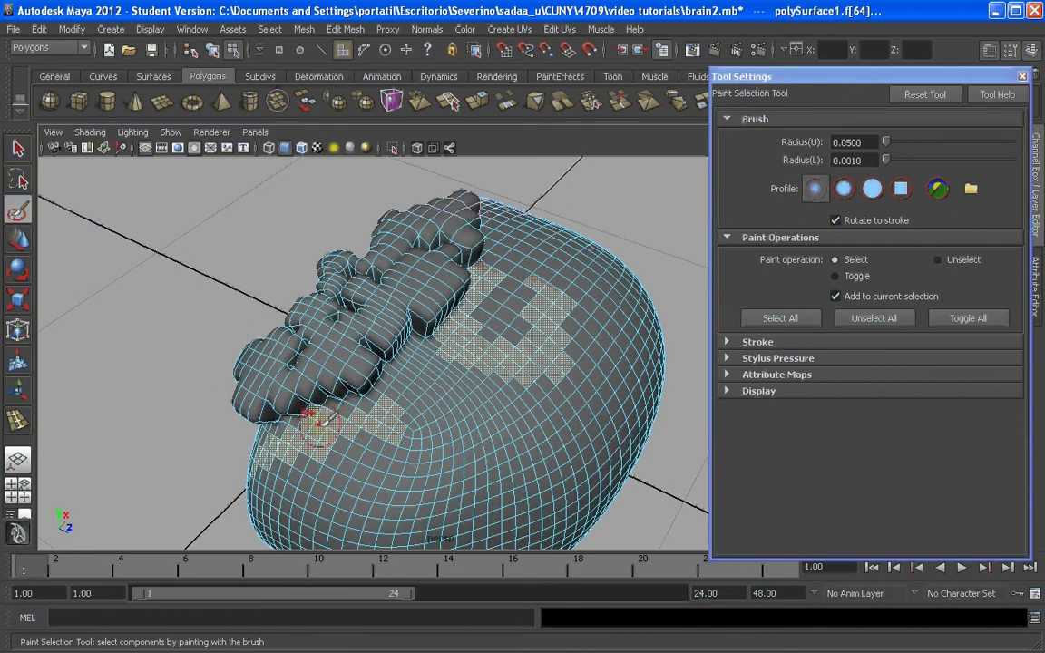
Extrude the painted faces outward into two raised folds, adjust the extrusion, and return the mesh to object mode
{"action": "right_click", "coordinate": [319, 423], "text": "shift"}
{"action": "left_click", "coordinate": [319, 425]}
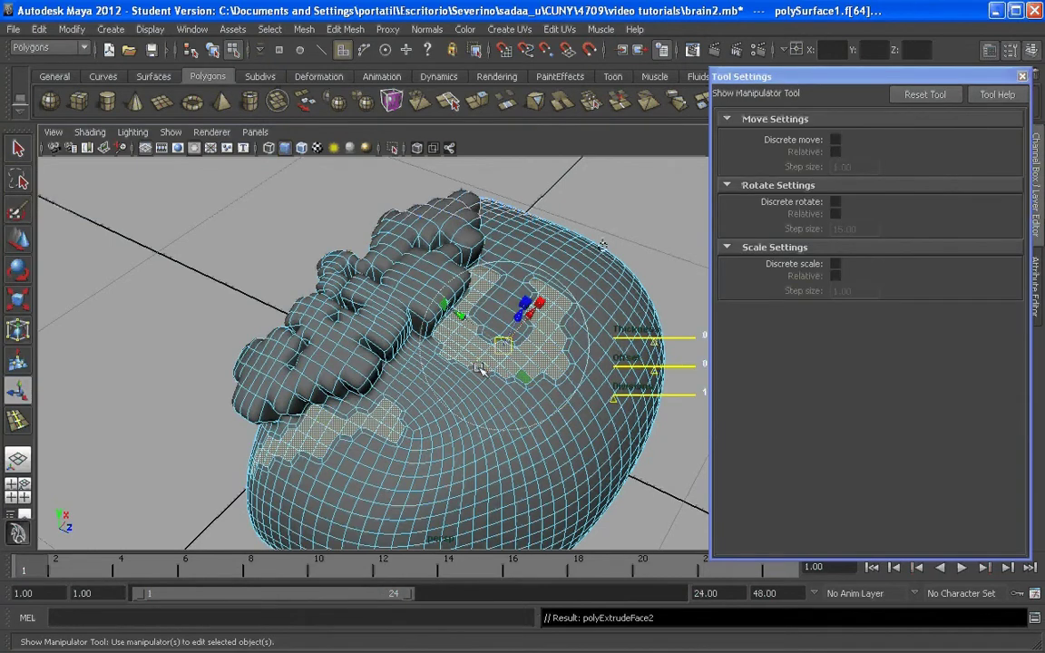
{"action": "left_click_drag", "start_coordinate": [481, 368], "coordinate": [551, 184], "text": "alt"}
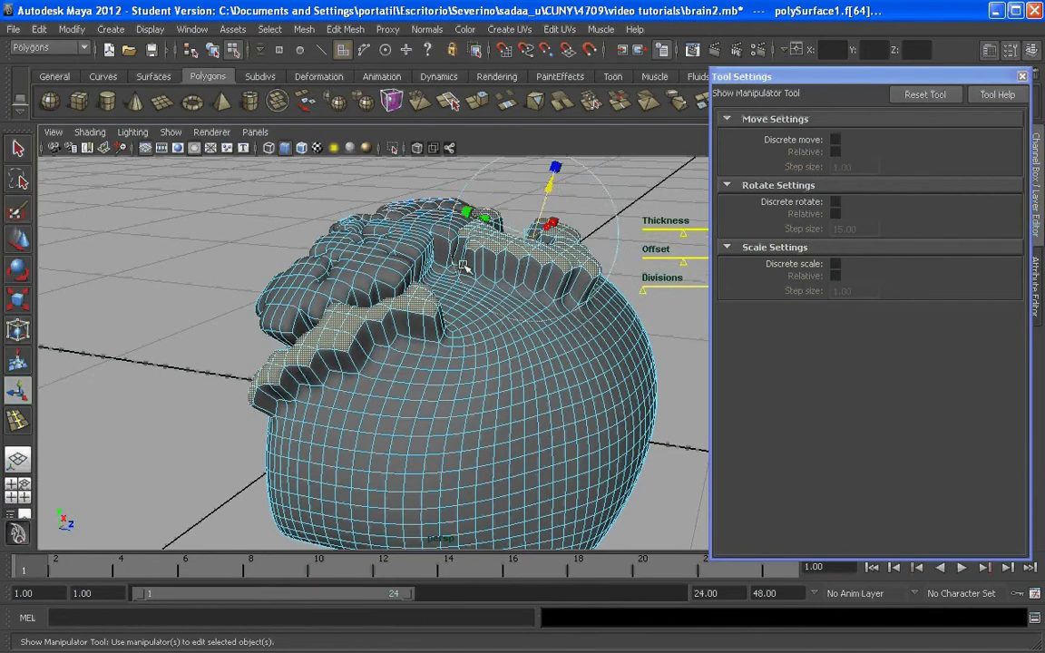
{"action": "left_click_drag", "start_coordinate": [464, 264], "coordinate": [461, 291], "text": "alt"}
{"action": "scroll", "coordinate": [476, 262], "scroll_direction": "up", "scroll_amount": 3}
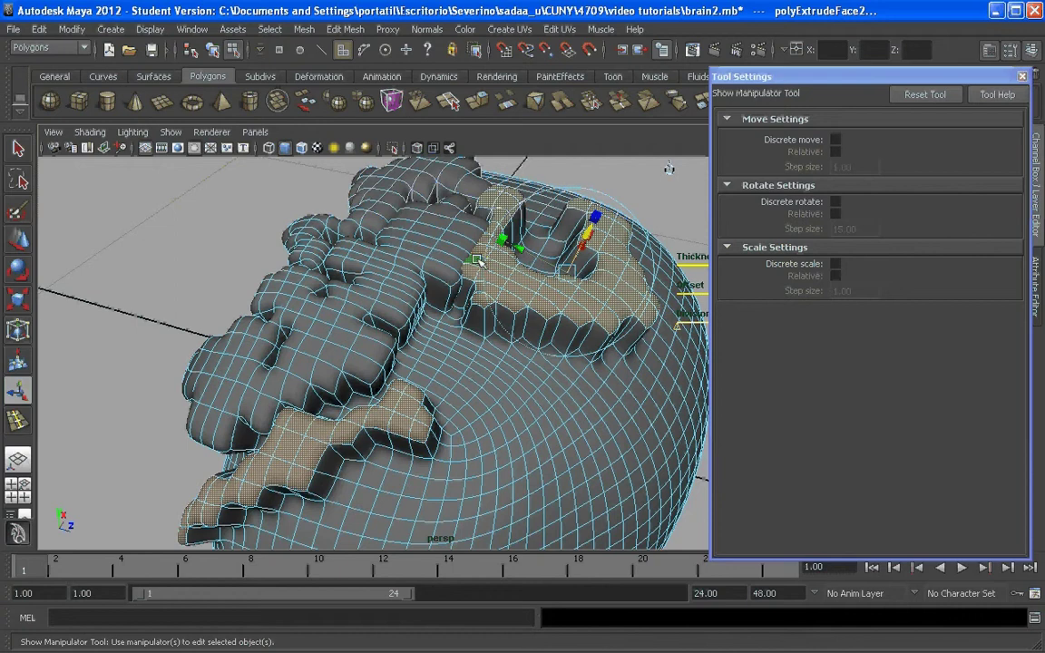
{"action": "left_click_drag", "start_coordinate": [594, 234], "coordinate": [553, 192], "text": "alt"}
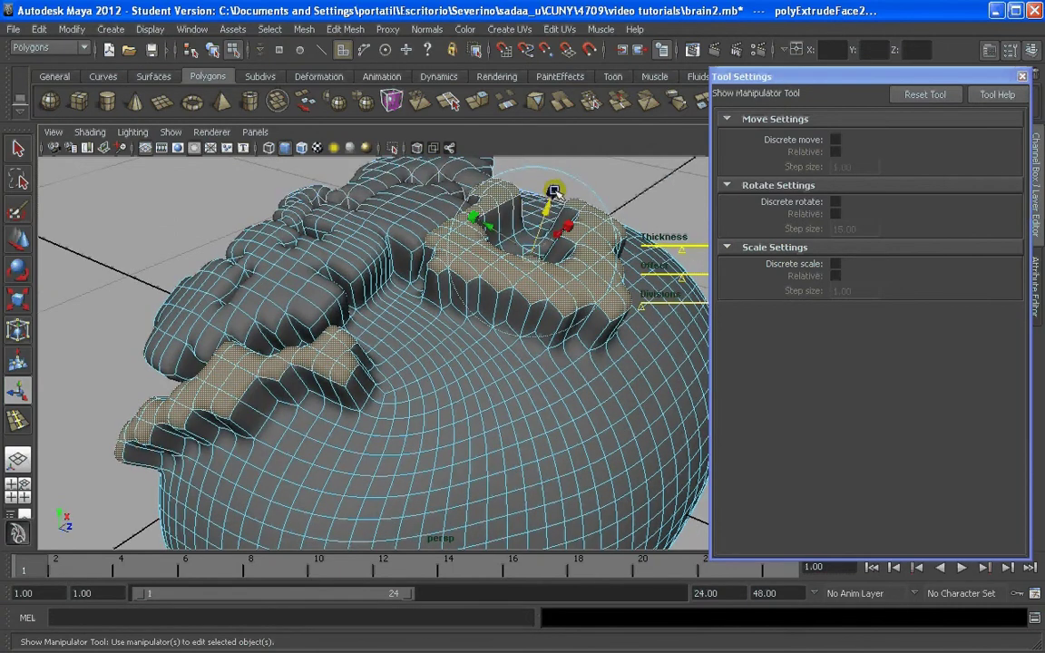
{"action": "left_click", "coordinate": [553, 192]}
{"action": "left_click_drag", "start_coordinate": [553, 193], "coordinate": [547, 227]}
{"action": "right_click_drag", "start_coordinate": [487, 299], "coordinate": [530, 274]}
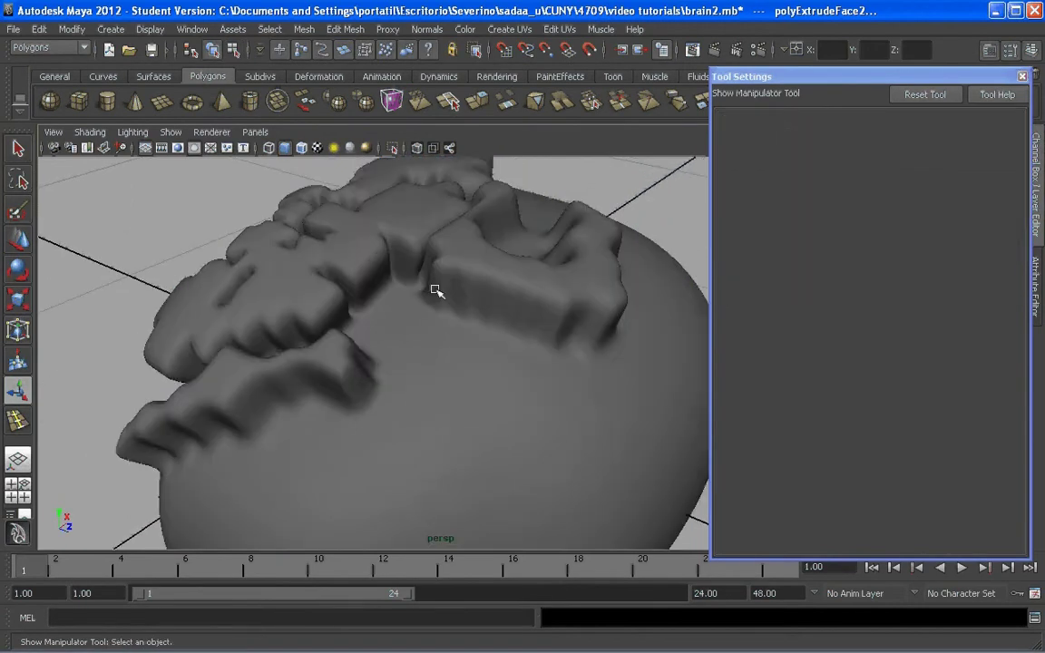
Examine the newly raised folds and compare their shape with the wet_brain reference image before returning to Maya
{"action": "left_click_drag", "start_coordinate": [435, 291], "coordinate": [494, 275], "text": "alt"}
{"action": "mouse_move", "coordinate": [487, 334]}
{"action": "left_mouse_down", "text": "alt"}
{"action": "mouse_move", "coordinate": [445, 333]}
{"action": "mouse_move", "coordinate": [495, 340]}
{"action": "left_mouse_up", "text": "alt"}
{"action": "left_click_drag", "start_coordinate": [395, 303], "coordinate": [458, 342], "text": "alt"}
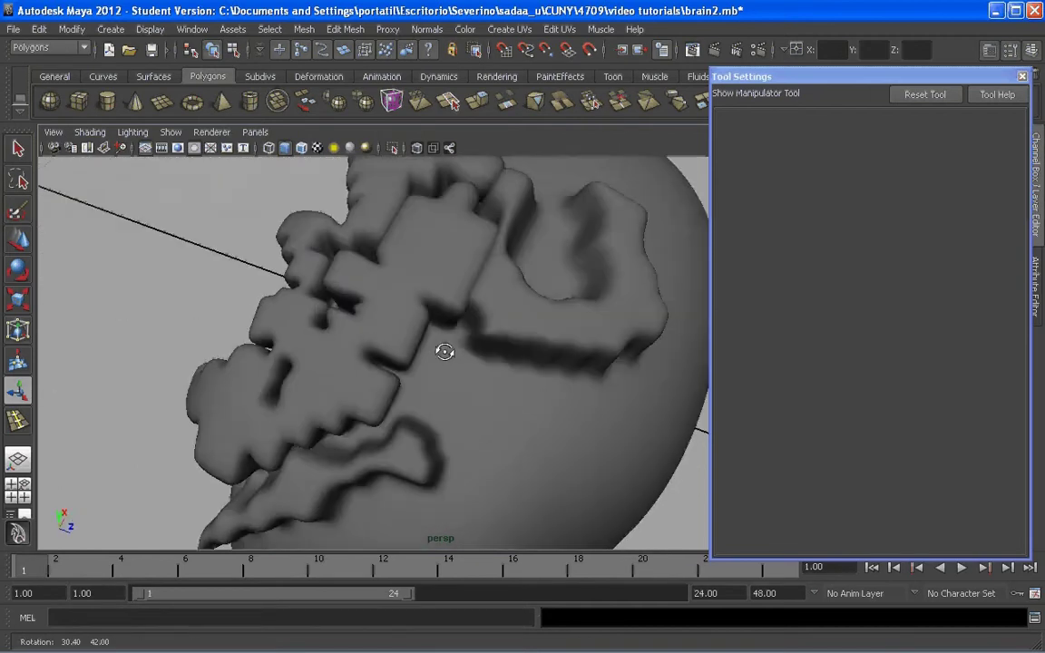
{"action": "left_click_drag", "start_coordinate": [444, 351], "coordinate": [430, 292], "text": "alt"}
{"action": "key", "text": "alt+Tab"}
{"action": "key", "text": "alt+Tab"}
{"action": "key", "text": "Return"}
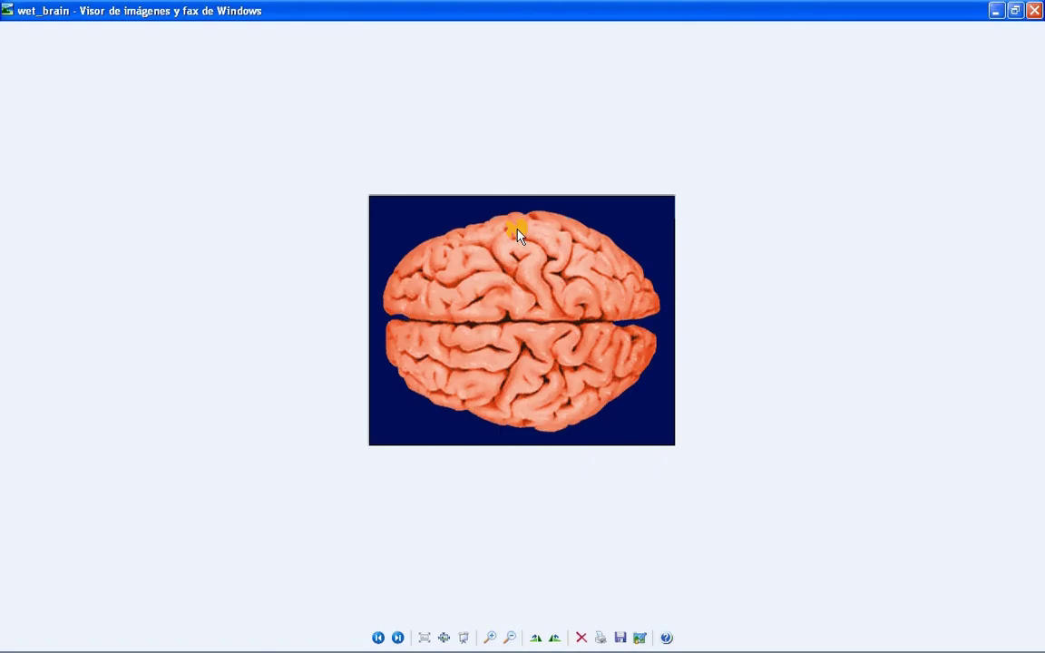
{"action": "key", "text": "alt+space"}
{"action": "key", "text": "Return"}
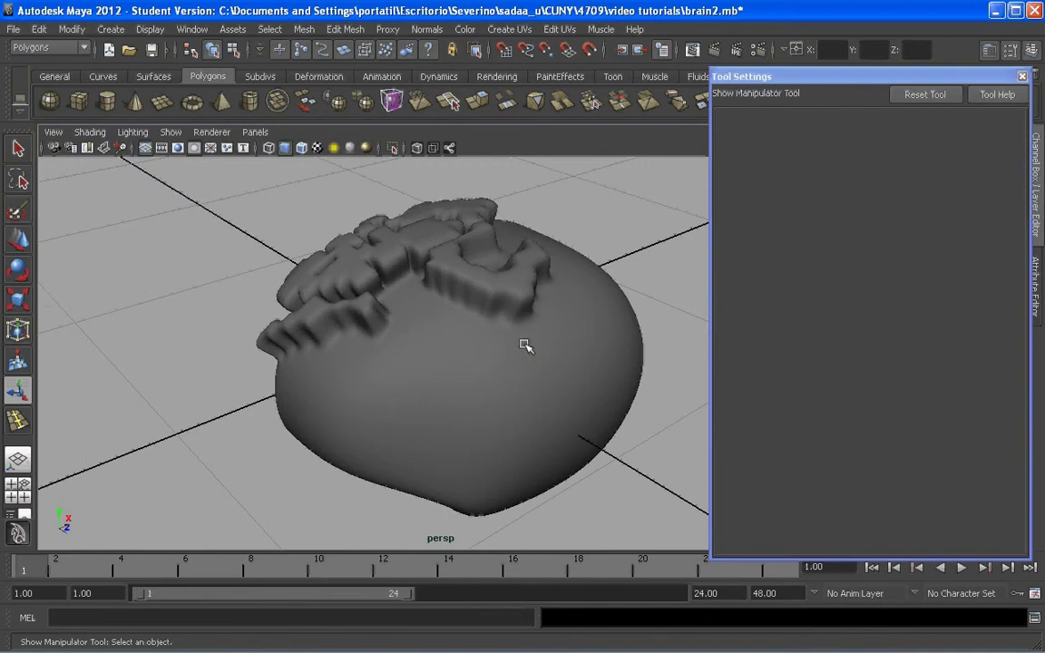
Inspect the side walls of the new folds and the gaps between neighbouring folds from several angles
{"action": "left_click_drag", "start_coordinate": [443, 392], "coordinate": [444, 307], "text": "alt"}
{"action": "left_click_drag", "start_coordinate": [557, 363], "coordinate": [485, 326], "text": "alt"}
{"action": "mouse_move", "coordinate": [536, 373]}
{"action": "left_mouse_down", "text": "alt"}
{"action": "mouse_move", "coordinate": [512, 372]}
{"action": "mouse_move", "coordinate": [420, 245]}
{"action": "mouse_move", "coordinate": [440, 277]}
{"action": "mouse_move", "coordinate": [417, 264]}
{"action": "mouse_move", "coordinate": [378, 275]}
{"action": "mouse_move", "coordinate": [399, 294]}
{"action": "left_mouse_up", "text": "alt"}
{"action": "scroll", "coordinate": [440, 275], "scroll_direction": "up", "scroll_amount": 3}
{"action": "left_click_drag", "start_coordinate": [499, 324], "coordinate": [444, 303], "text": "alt"}
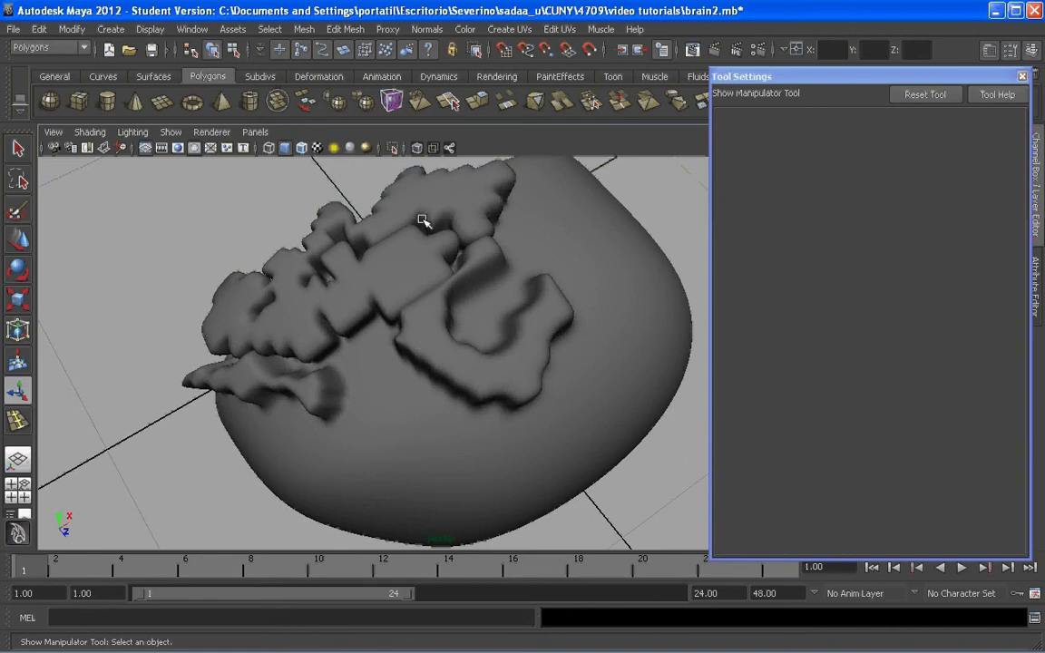
{"action": "left_click_drag", "start_coordinate": [459, 338], "coordinate": [464, 281], "text": "alt"}
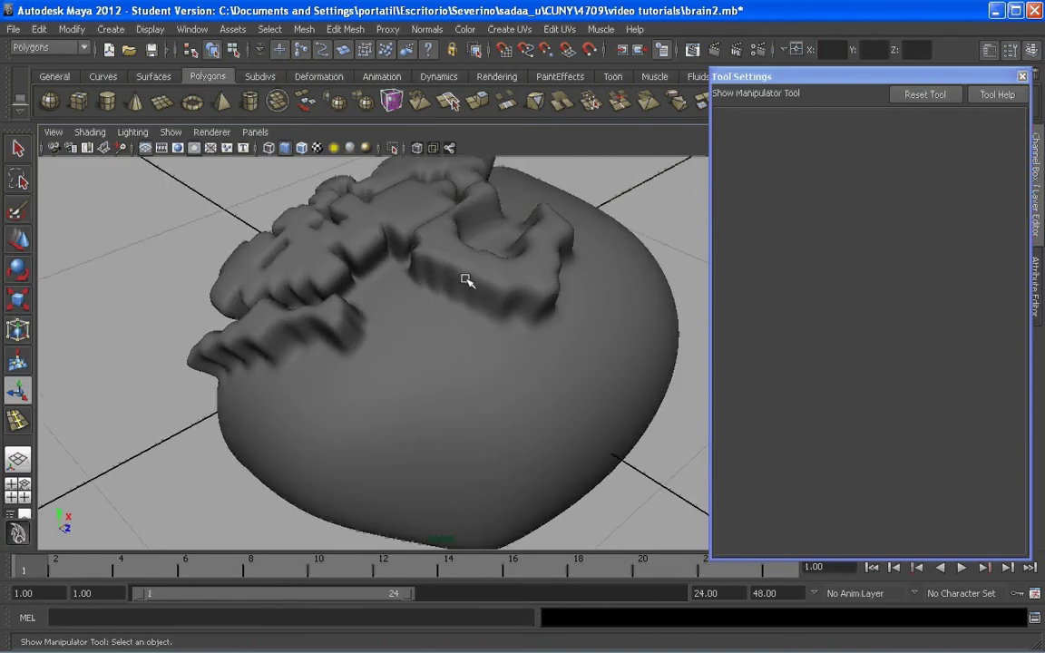
{"action": "left_click_drag", "start_coordinate": [508, 227], "coordinate": [452, 216], "text": "alt"}
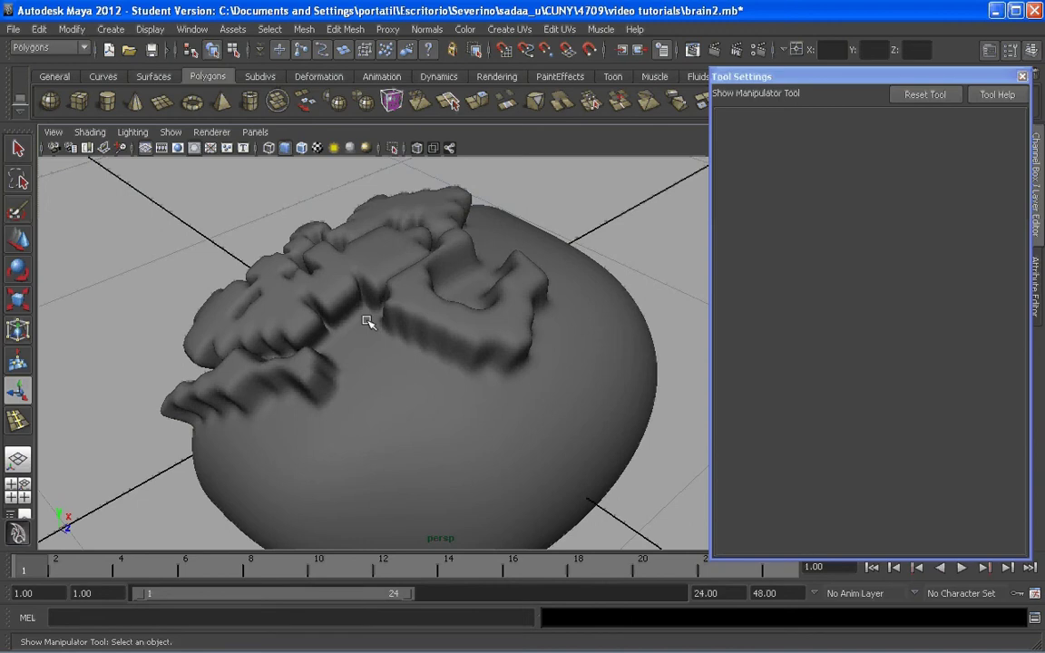
{"action": "left_click_drag", "start_coordinate": [368, 322], "coordinate": [361, 290], "text": "alt"}
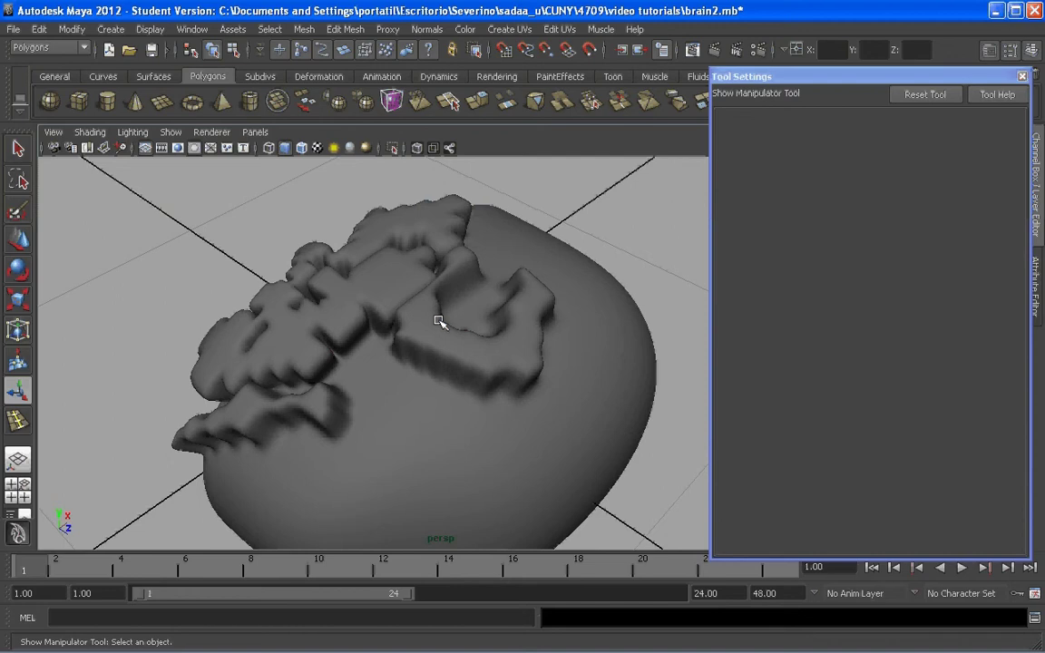
{"action": "left_click_drag", "start_coordinate": [400, 316], "coordinate": [421, 310], "text": "alt"}
{"action": "left_click_drag", "start_coordinate": [487, 324], "coordinate": [478, 313], "text": "alt"}
{"action": "left_click_drag", "start_coordinate": [415, 294], "coordinate": [415, 294], "text": "alt"}
Select the brain half and activate the Sculpt Geometry Tool on it
{"action": "left_click", "coordinate": [395, 303]}
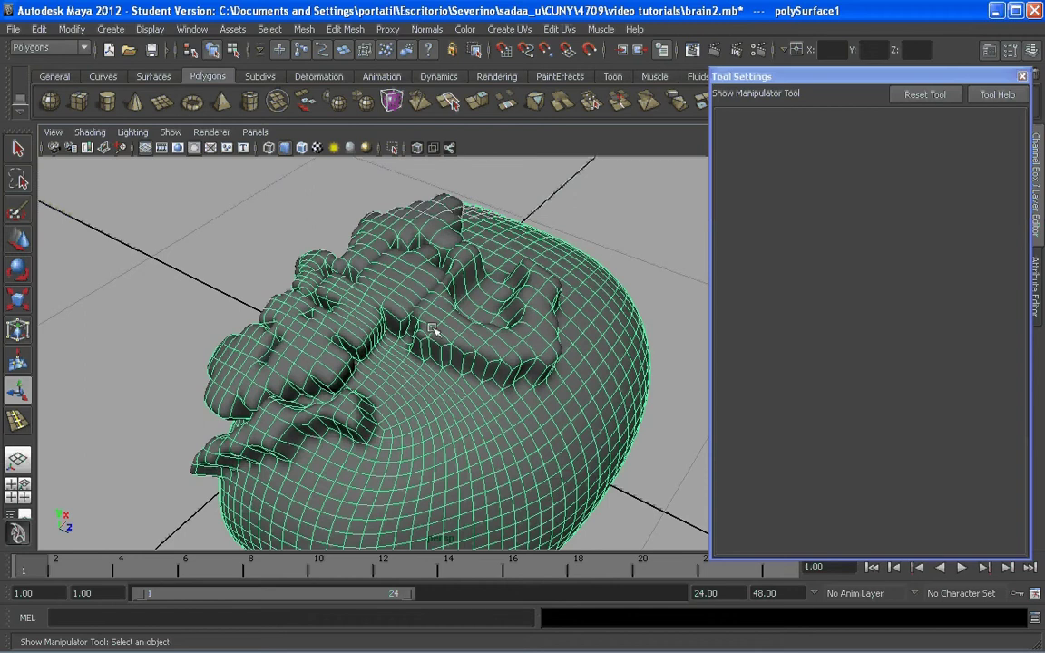
{"action": "middle_click_drag", "start_coordinate": [394, 368], "coordinate": [388, 320], "text": "alt"}
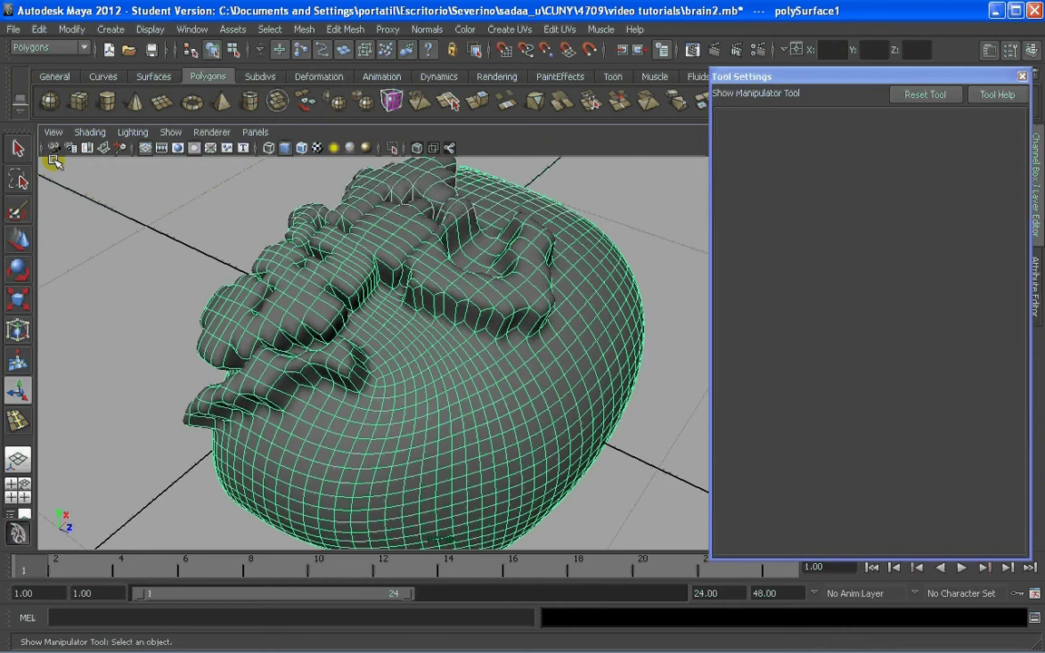
{"action": "left_click", "coordinate": [304, 29]}
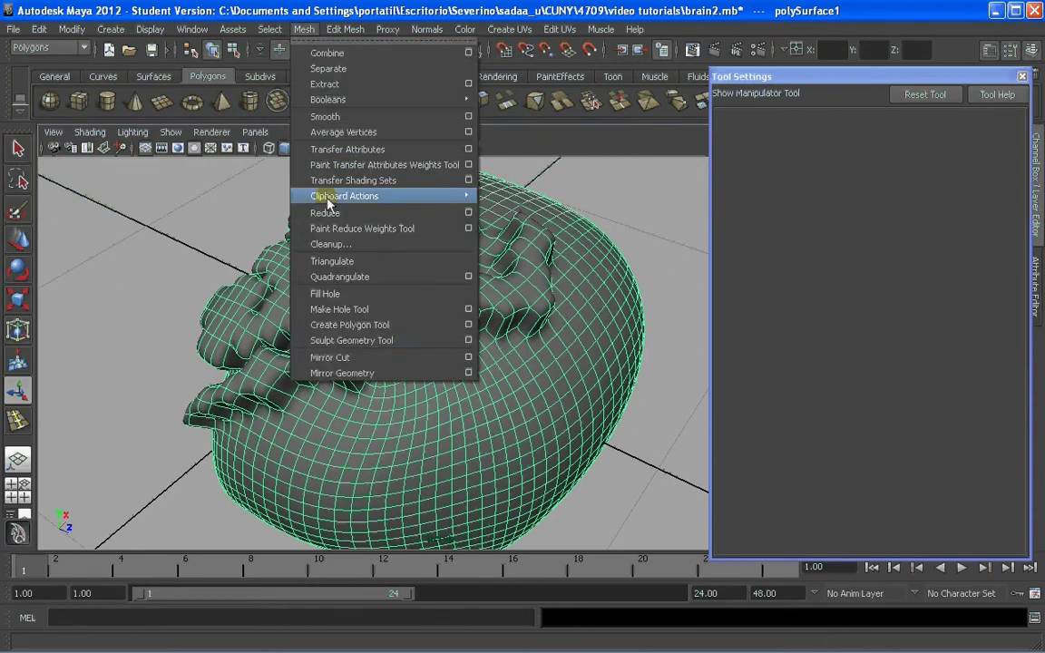
{"action": "left_click", "coordinate": [354, 341]}
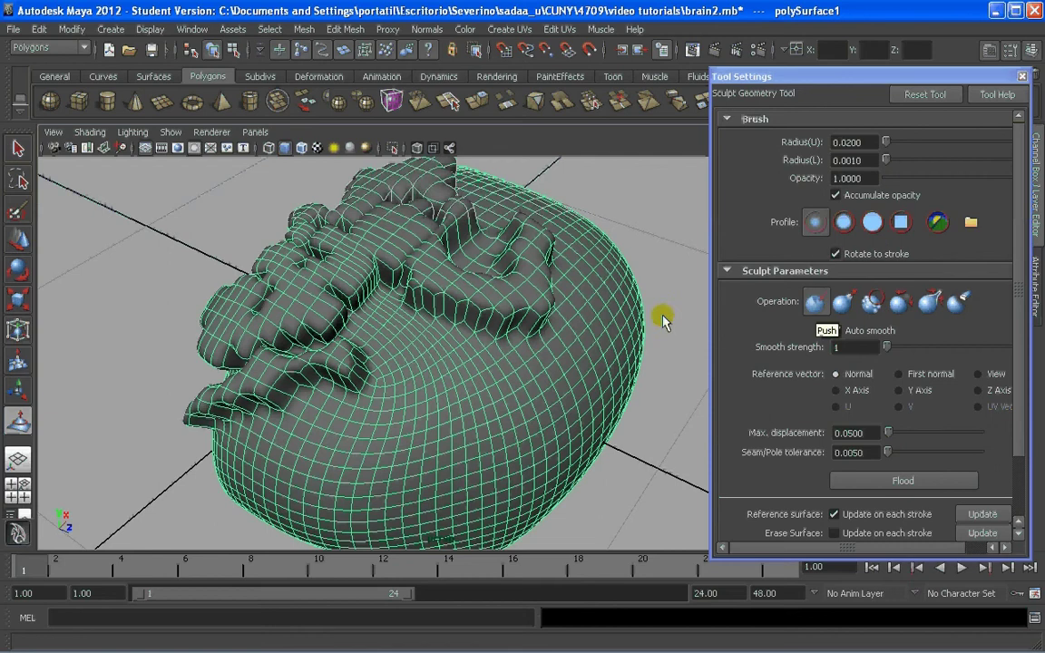
Sculpt the upper surfaces and edges of the raised folds with the Push operation at a 0.02 upper radius
{"action": "scroll", "coordinate": [463, 297], "scroll_direction": "up", "scroll_amount": 2}
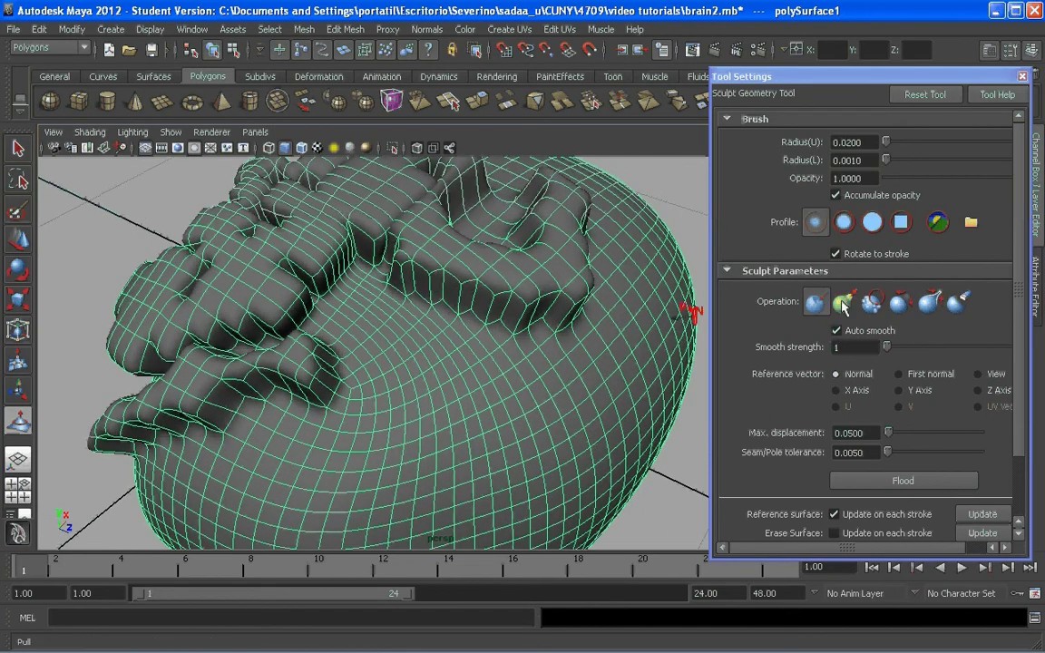
{"action": "left_click_drag", "start_coordinate": [483, 290], "coordinate": [553, 290]}
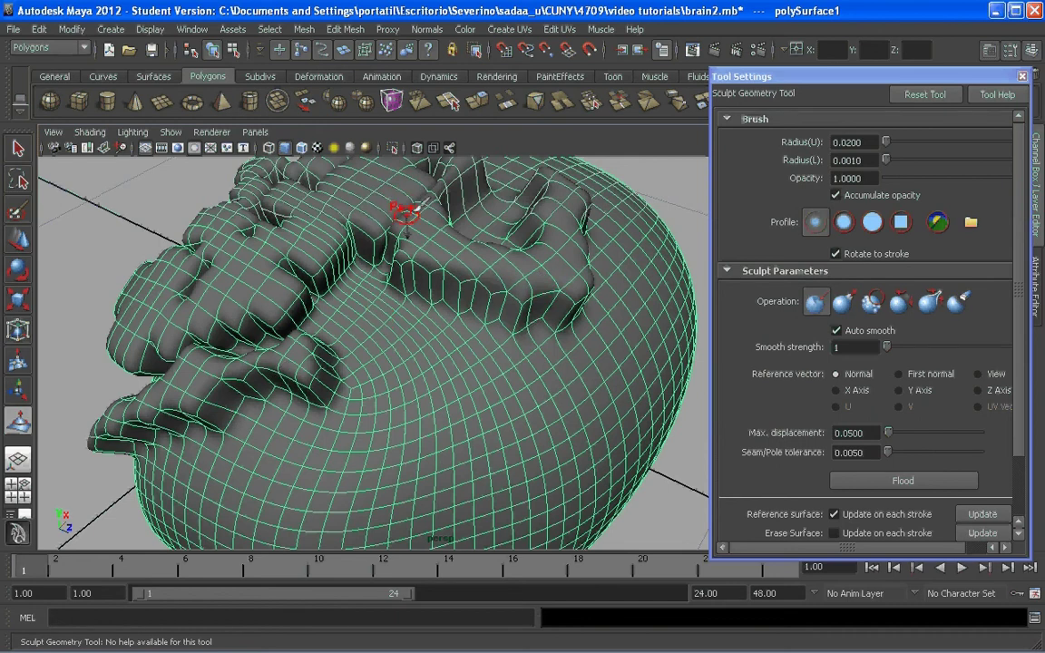
{"action": "mouse_move", "coordinate": [395, 218]}
{"action": "left_mouse_down"}
{"action": "mouse_move", "coordinate": [409, 198]}
{"action": "mouse_move", "coordinate": [360, 186]}
{"action": "left_mouse_up"}
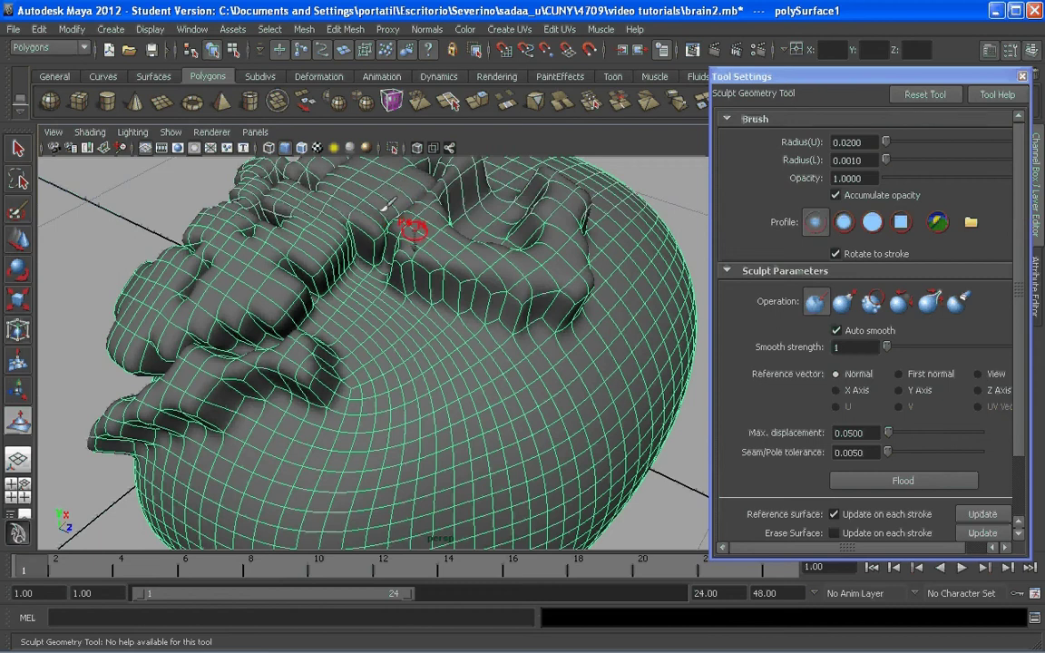
{"action": "left_click_drag", "start_coordinate": [293, 304], "coordinate": [315, 278]}
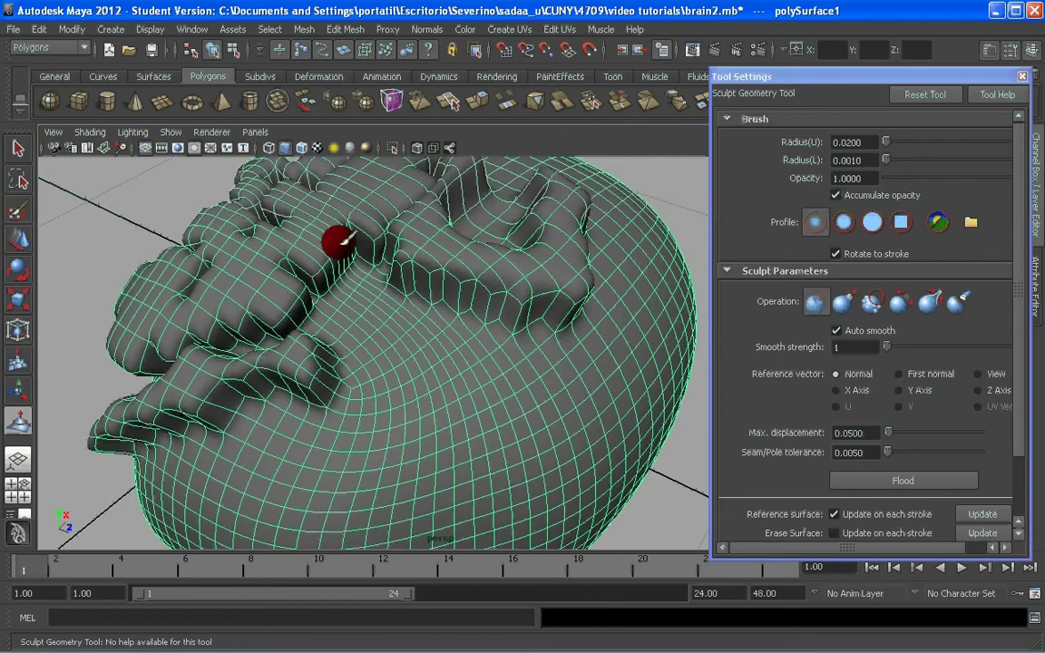
{"action": "left_click_drag", "start_coordinate": [328, 255], "coordinate": [314, 269]}
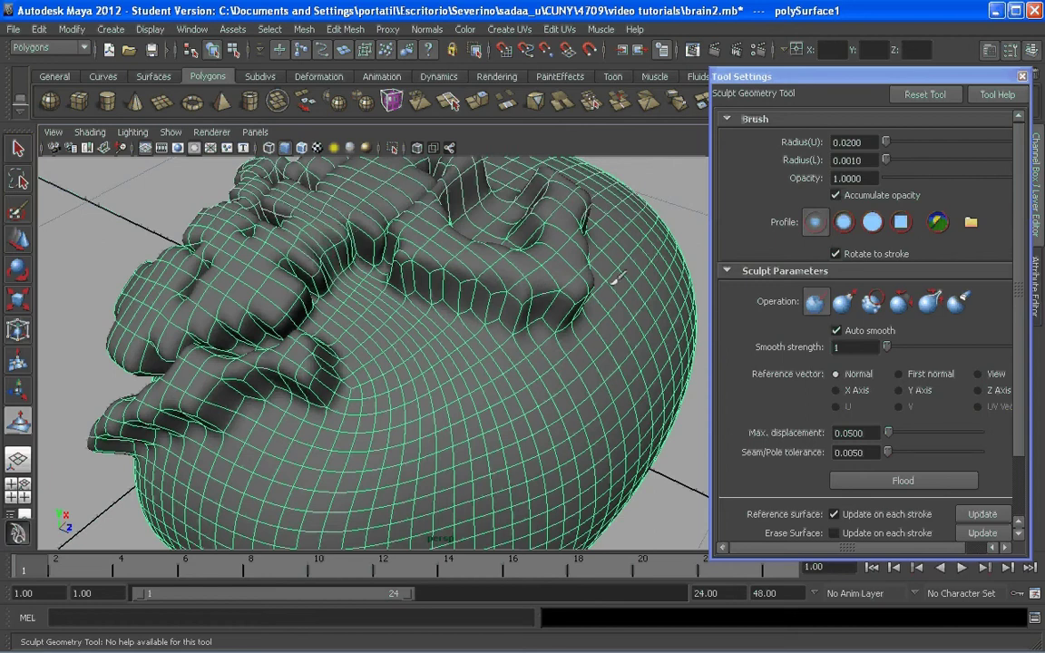
{"action": "left_click_drag", "start_coordinate": [375, 231], "coordinate": [207, 297]}
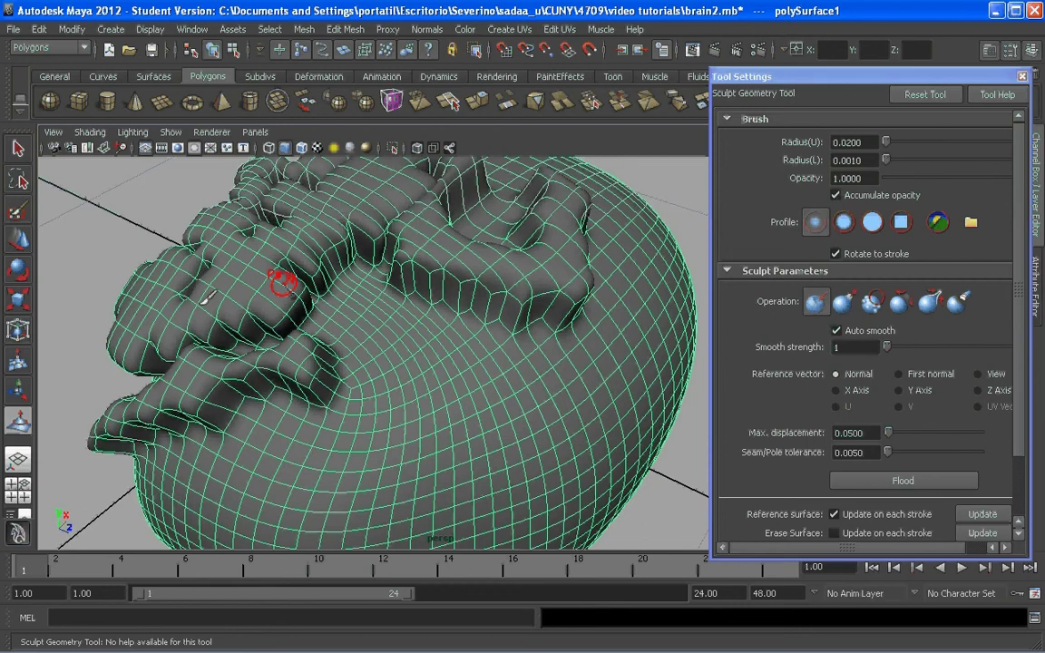
{"action": "left_click_drag", "start_coordinate": [164, 356], "coordinate": [168, 354]}
Switch sculpting to the Pull operation and brush the side walls of the folds with a 0.05 maximum displacement
{"action": "scroll", "coordinate": [413, 307], "scroll_direction": "down", "scroll_amount": 5}
{"action": "mouse_move", "coordinate": [413, 306]}
{"action": "left_mouse_down", "text": "alt"}
{"action": "mouse_move", "coordinate": [453, 290]}
{"action": "mouse_move", "coordinate": [427, 263]}
{"action": "mouse_move", "coordinate": [434, 210]}
{"action": "left_mouse_up", "text": "alt"}
{"action": "scroll", "coordinate": [390, 237], "scroll_direction": "up", "scroll_amount": 5}
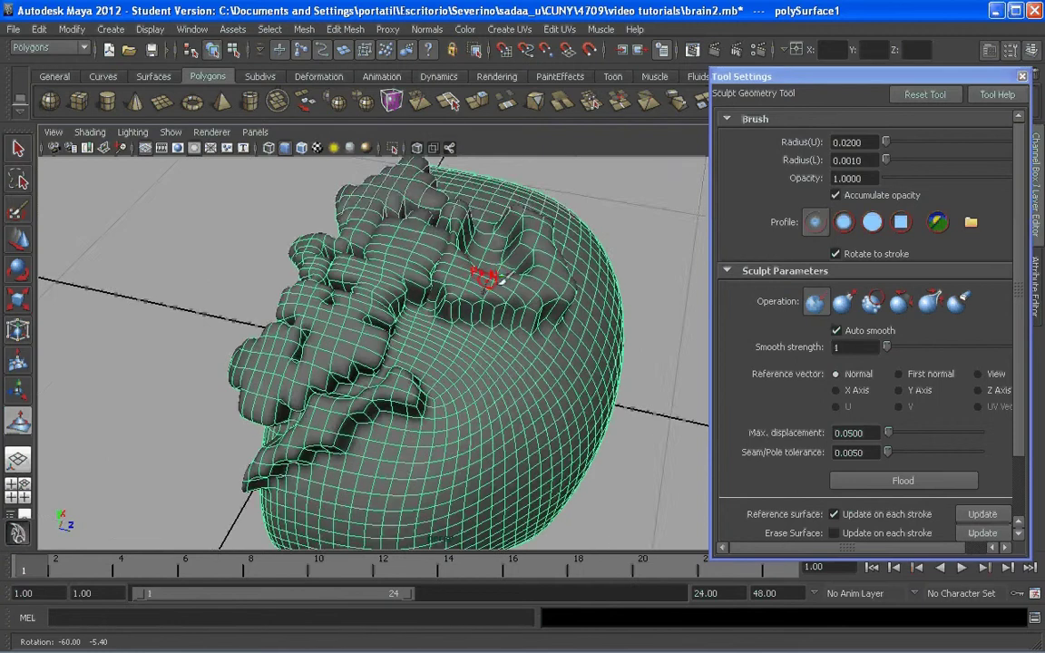
{"action": "left_click_drag", "start_coordinate": [444, 322], "coordinate": [387, 287], "text": "alt"}
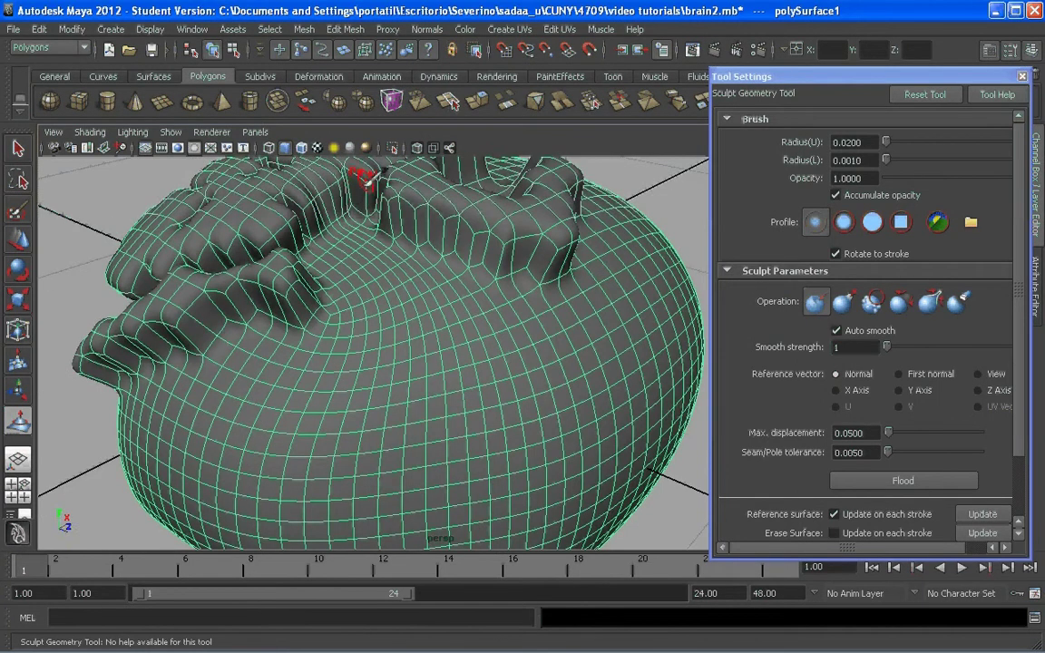
{"action": "left_click", "coordinate": [832, 301]}
{"action": "mouse_move", "coordinate": [446, 256]}
{"action": "left_mouse_down"}
{"action": "mouse_move", "coordinate": [546, 279]}
{"action": "mouse_move", "coordinate": [404, 243]}
{"action": "left_mouse_up"}
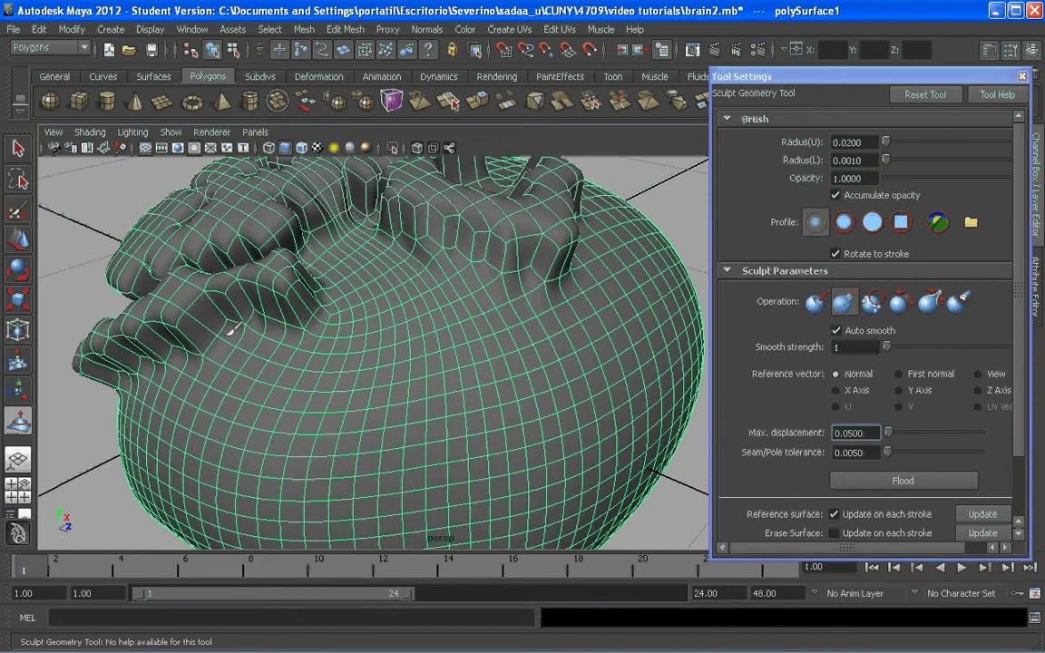
{"action": "left_click_drag", "start_coordinate": [151, 360], "coordinate": [124, 335]}
Leave sculpting for the Select Tool and deselect the brain half
{"action": "scroll", "coordinate": [288, 296], "scroll_direction": "down", "scroll_amount": 5}
{"action": "left_click_drag", "start_coordinate": [292, 300], "coordinate": [420, 374], "text": "alt"}
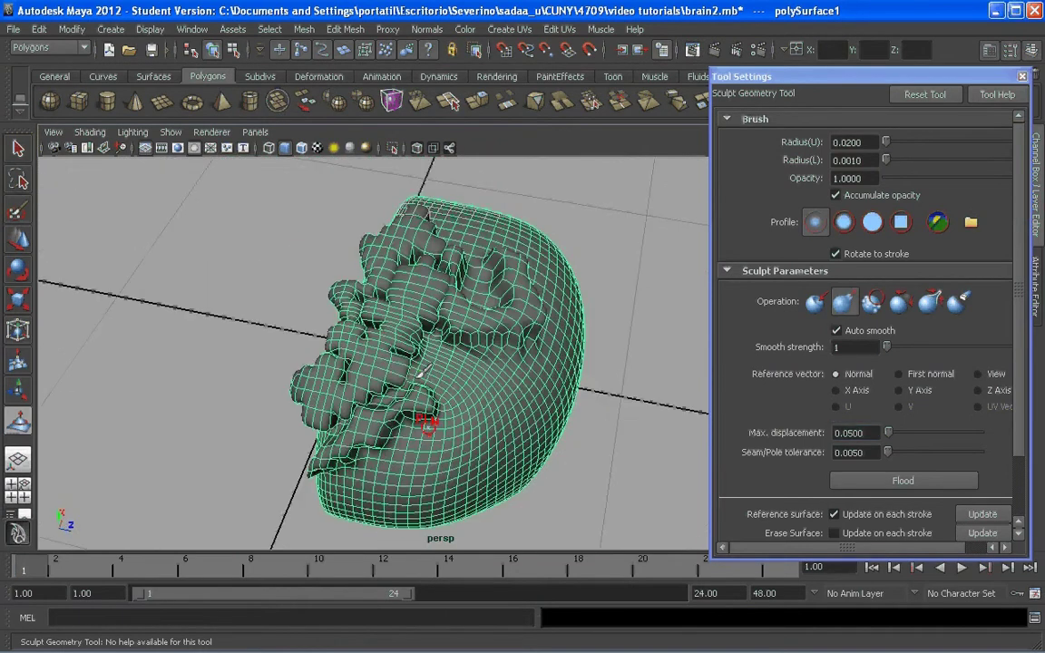
{"action": "scroll", "coordinate": [457, 246], "scroll_direction": "up", "scroll_amount": 3}
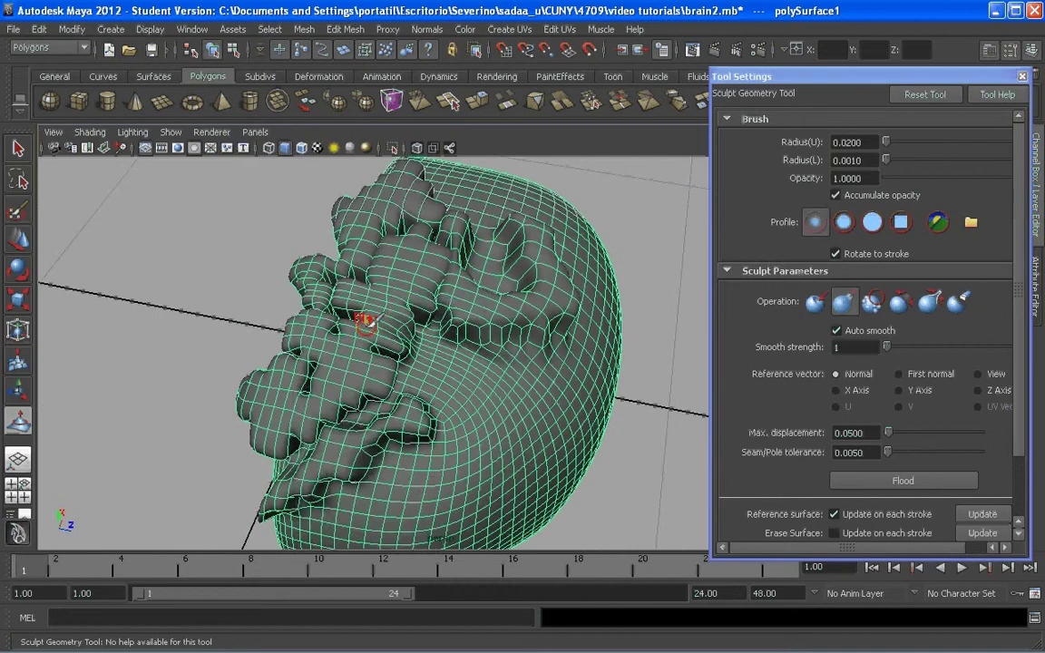
{"action": "right_click_drag", "start_coordinate": [365, 324], "coordinate": [405, 299]}
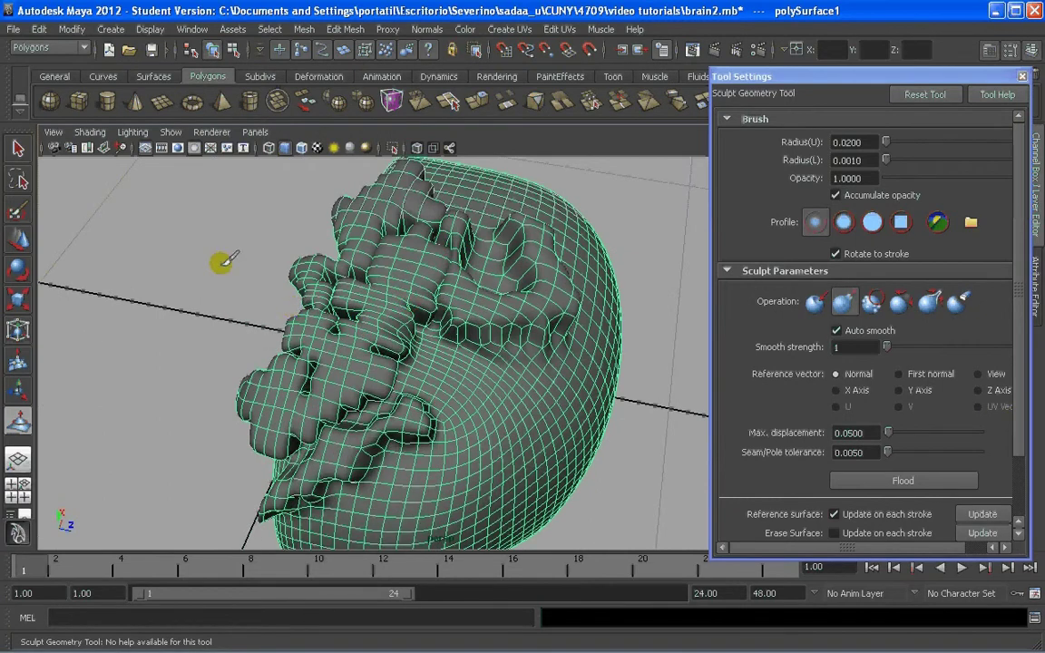
{"action": "key", "text": "q"}
{"action": "left_click", "coordinate": [201, 246]}
Examine the smoothed, sculpted fold surfaces up close from several angles
{"action": "scroll", "coordinate": [373, 343], "scroll_direction": "down", "scroll_amount": 3}
{"action": "left_click_drag", "start_coordinate": [374, 350], "coordinate": [358, 337], "text": "alt"}
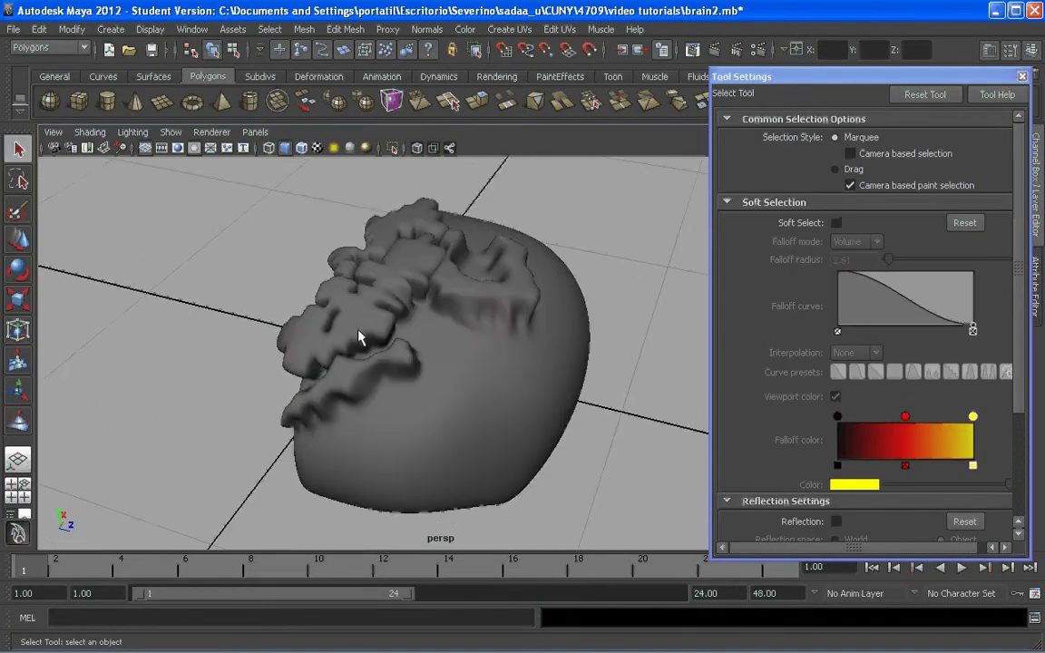
{"action": "left_click", "coordinate": [315, 245]}
{"action": "scroll", "coordinate": [353, 248], "scroll_direction": "up", "scroll_amount": 5}
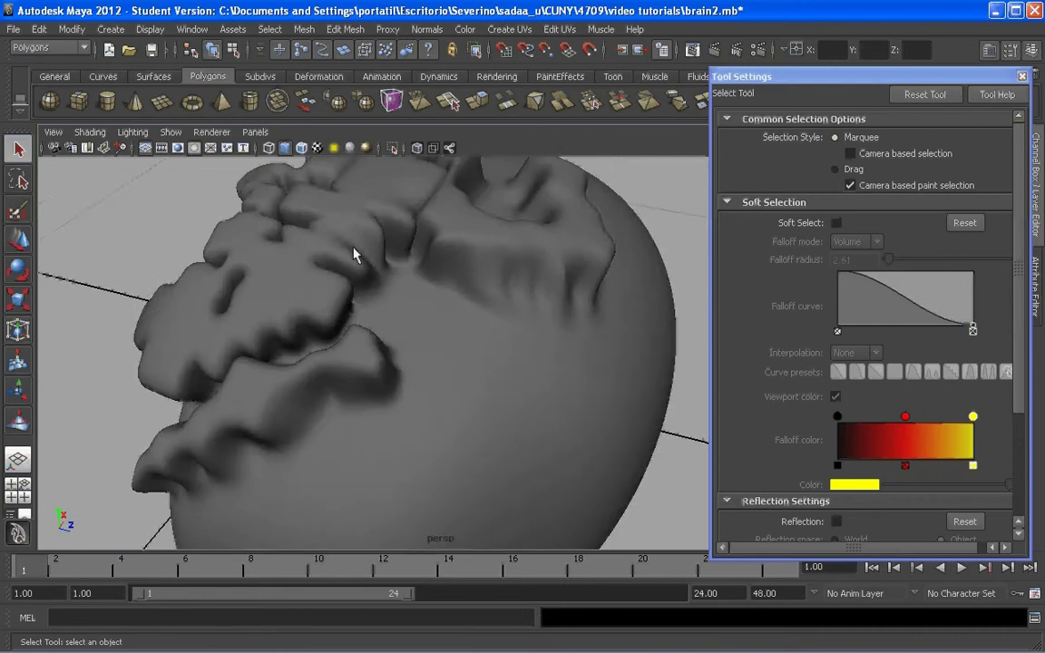
{"action": "scroll", "coordinate": [541, 340], "scroll_direction": "down", "scroll_amount": 5}
{"action": "scroll", "coordinate": [408, 284], "scroll_direction": "up", "scroll_amount": 4}
{"action": "scroll", "coordinate": [408, 284], "scroll_direction": "up", "scroll_amount": 3}
{"action": "middle_click_drag", "start_coordinate": [408, 284], "coordinate": [442, 373], "text": "alt"}
{"action": "scroll", "coordinate": [382, 332], "scroll_direction": "up", "scroll_amount": 5}
{"action": "scroll", "coordinate": [381, 332], "scroll_direction": "down", "scroll_amount": 5}
{"action": "left_click_drag", "start_coordinate": [381, 332], "coordinate": [410, 330], "text": "alt"}
{"action": "scroll", "coordinate": [410, 334], "scroll_direction": "up", "scroll_amount": 3}
{"action": "middle_click_drag", "start_coordinate": [413, 329], "coordinate": [434, 335], "text": "alt"}
{"action": "left_click_drag", "start_coordinate": [434, 335], "coordinate": [410, 349], "text": "alt"}
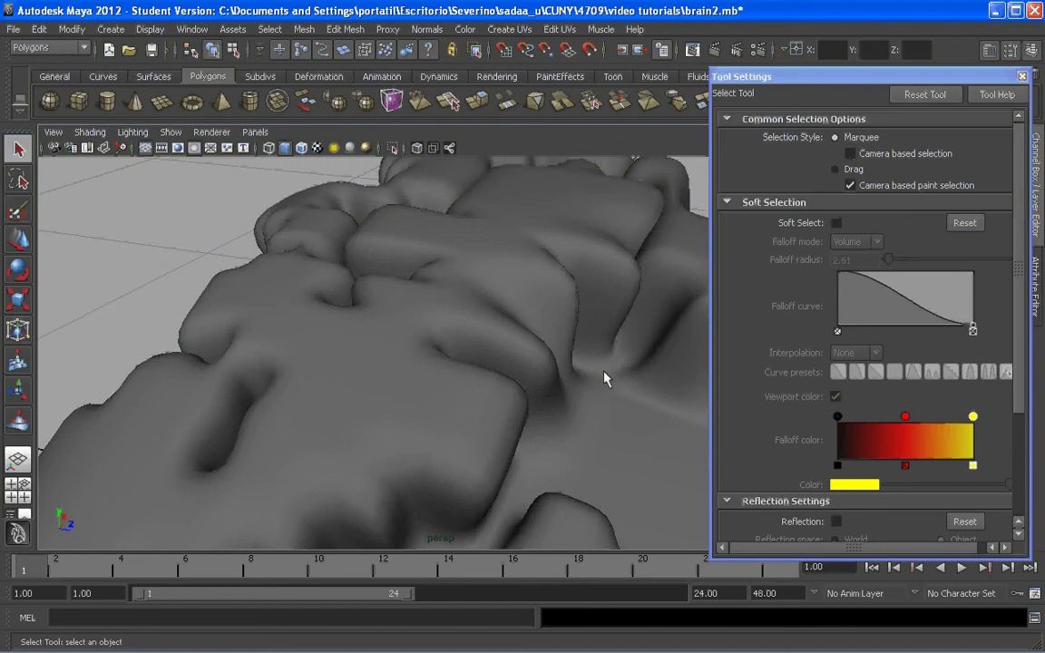
Inspect the folds from inside the mesh, then view the sculpted brain half from outside again
{"action": "scroll", "coordinate": [539, 334], "scroll_direction": "up", "scroll_amount": 10}
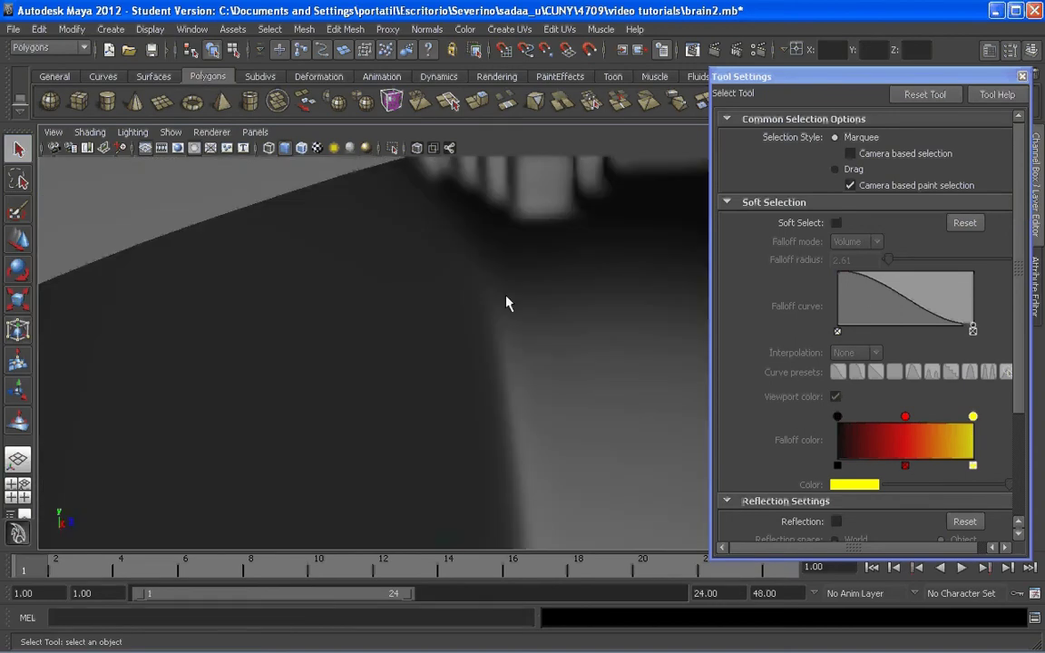
{"action": "left_click_drag", "start_coordinate": [506, 297], "coordinate": [264, 334], "text": "alt"}
{"action": "middle_click_drag", "start_coordinate": [264, 334], "coordinate": [296, 307], "text": "alt"}
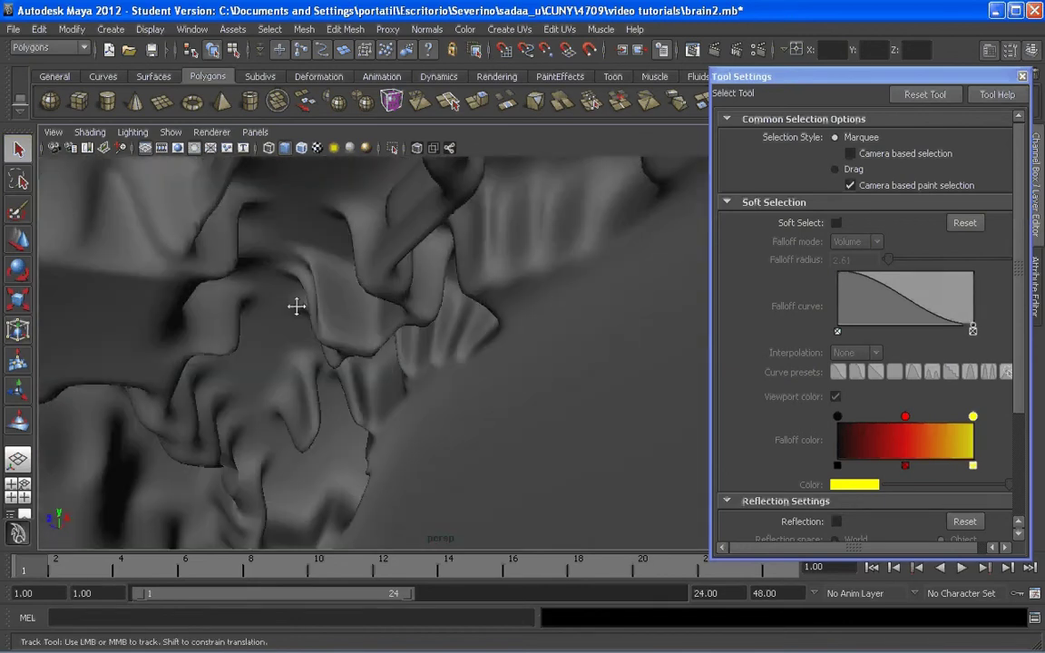
{"action": "left_click_drag", "start_coordinate": [297, 307], "coordinate": [327, 368], "text": "alt"}
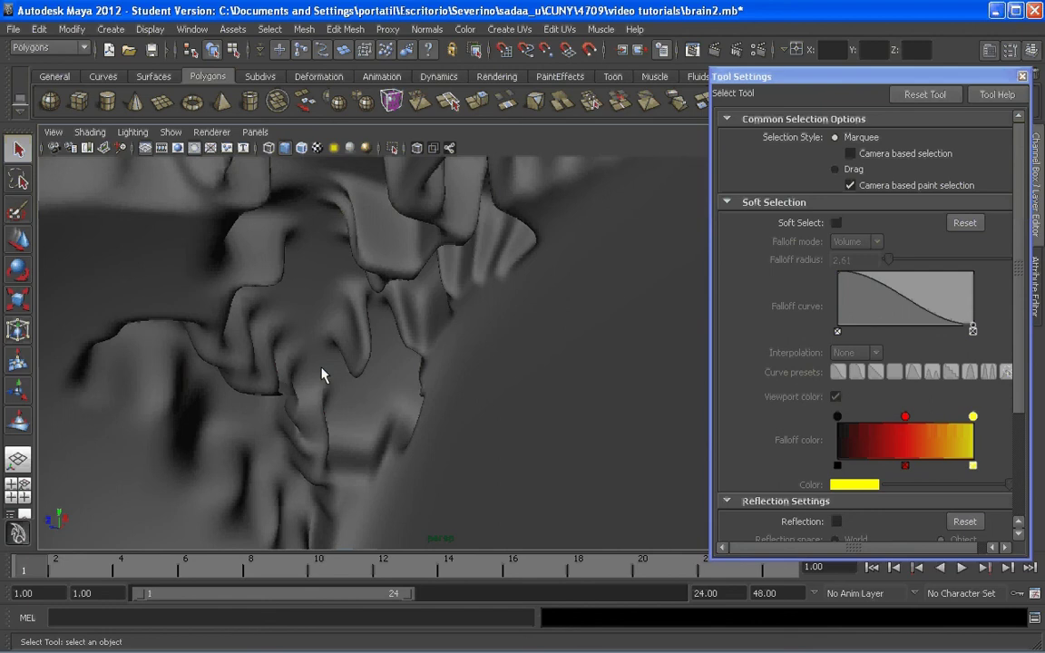
{"action": "scroll", "coordinate": [318, 345], "scroll_direction": "down", "scroll_amount": 2}
{"action": "left_click_drag", "start_coordinate": [319, 345], "coordinate": [452, 436], "text": "alt"}
{"action": "scroll", "coordinate": [452, 436], "scroll_direction": "down", "scroll_amount": 3}
{"action": "middle_click_drag", "start_coordinate": [453, 436], "coordinate": [502, 364], "text": "alt"}
{"action": "mouse_move", "coordinate": [504, 364]}
{"action": "left_mouse_down", "text": "alt"}
{"action": "mouse_move", "coordinate": [420, 396]}
{"action": "mouse_move", "coordinate": [497, 385]}
{"action": "left_mouse_up", "text": "alt"}
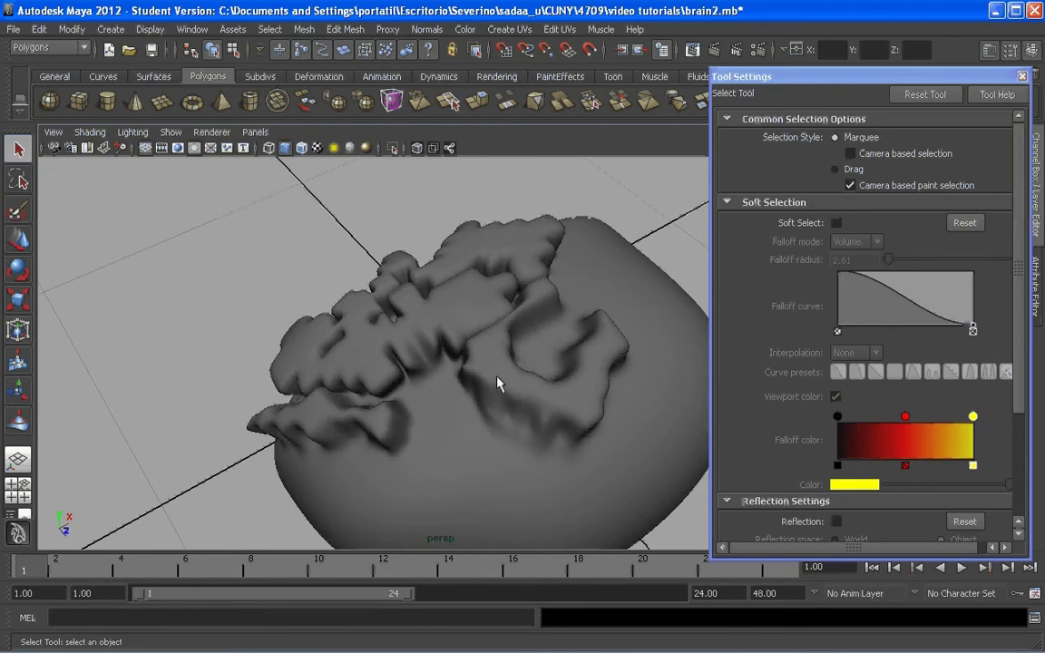